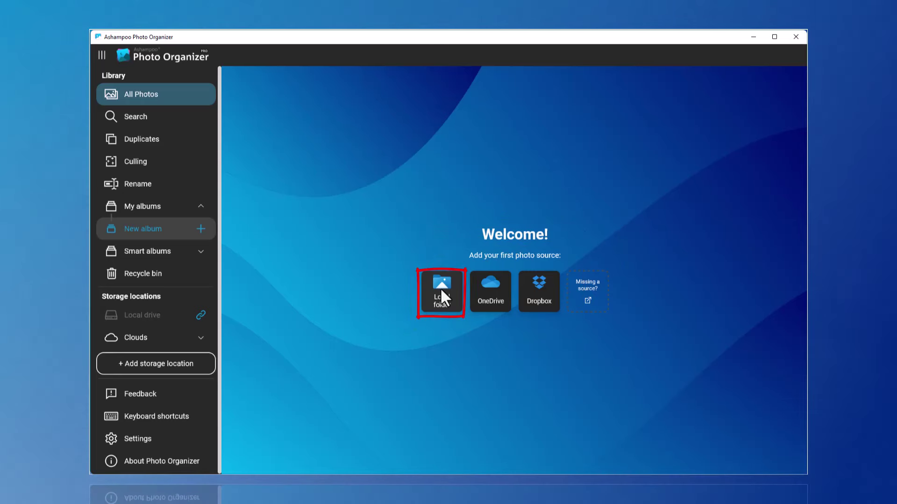
- Add the local Photos folder as a source and load its 117 photos into the library
{"action": "left_click", "coordinate": [440, 290]}
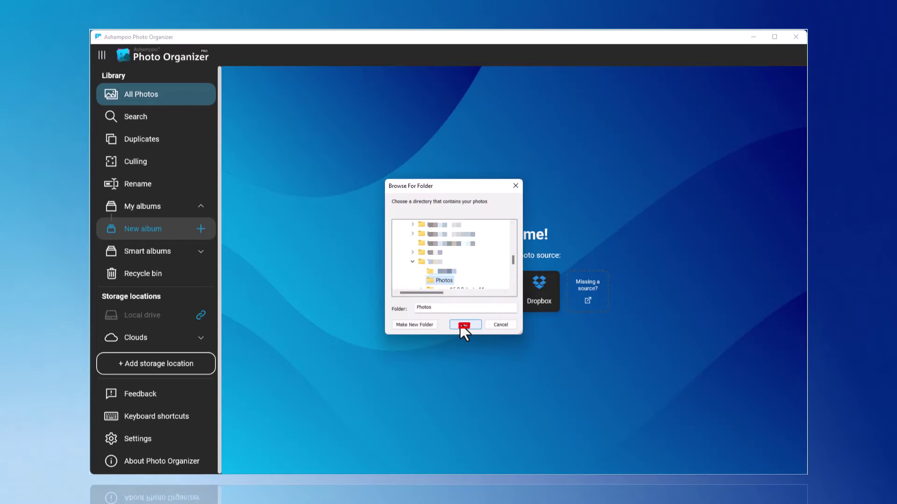
{"action": "left_click", "coordinate": [462, 325]}
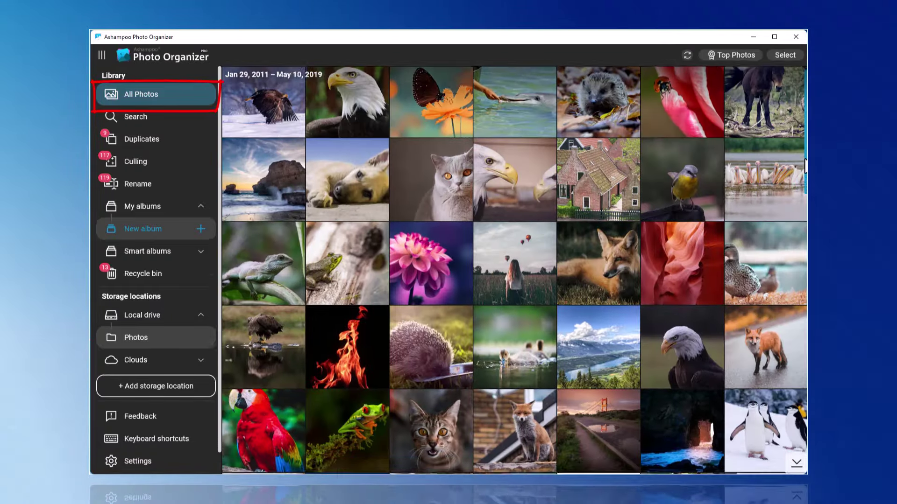
{"action": "left_click_drag", "start_coordinate": [805, 166], "coordinate": [793, 150]}
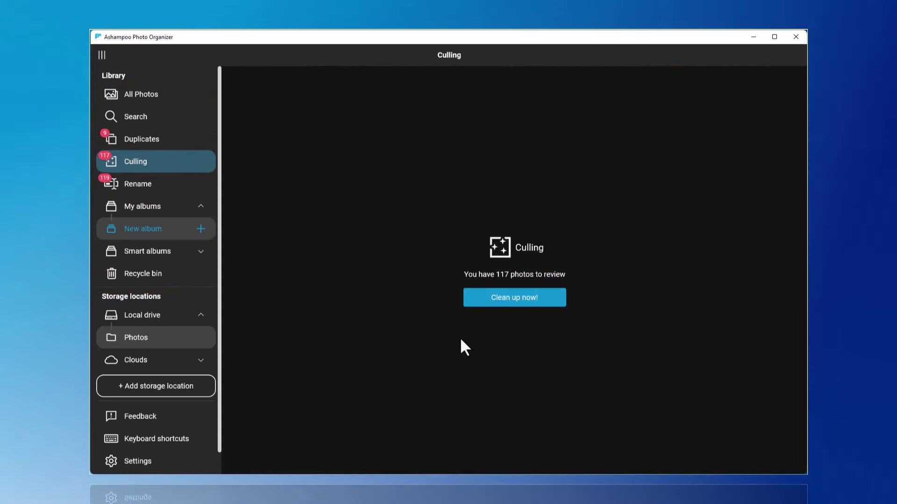
- Start culling and keep the butterfly, lizard eye, dolphin and hedgehog photos
{"action": "left_click", "coordinate": [516, 299]}
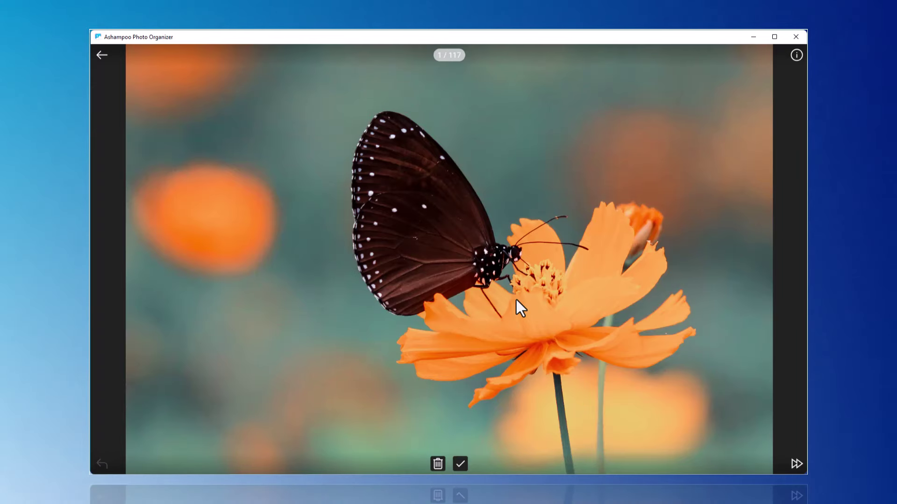
{"action": "left_click", "coordinate": [459, 463]}
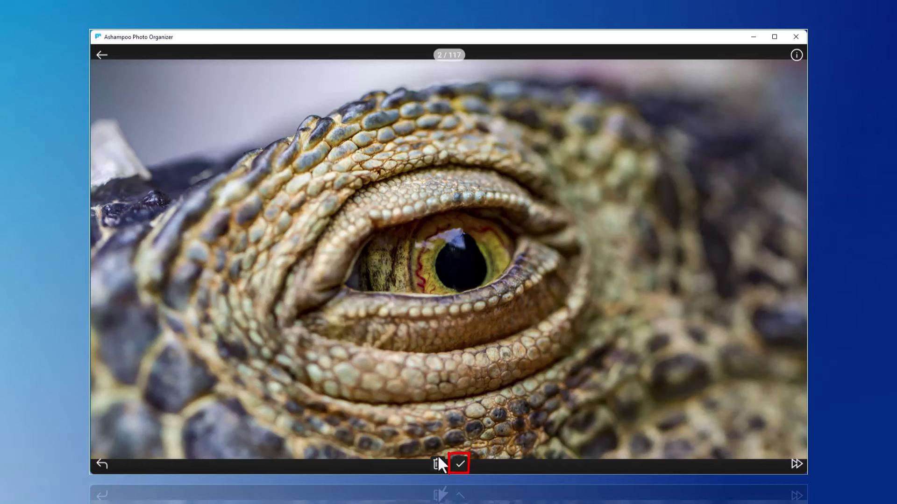
{"action": "left_click", "coordinate": [438, 464]}
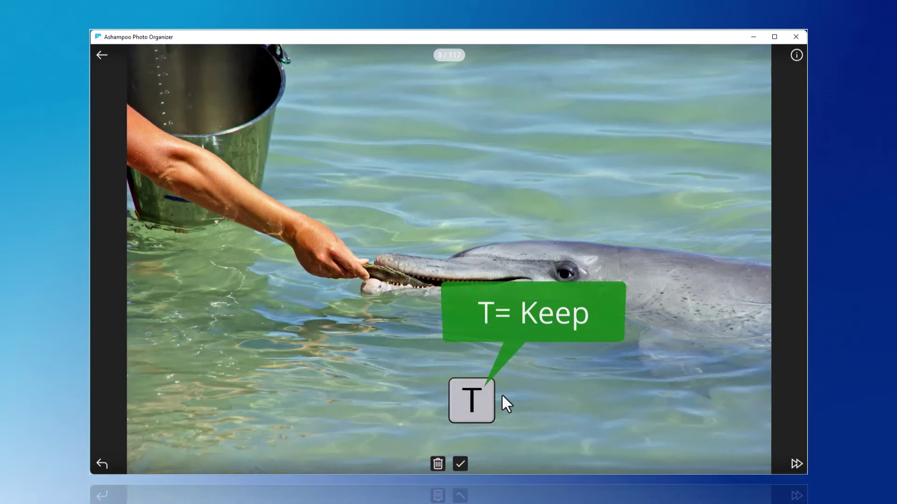
{"action": "key", "text": "t"}
{"action": "key", "text": "t"}
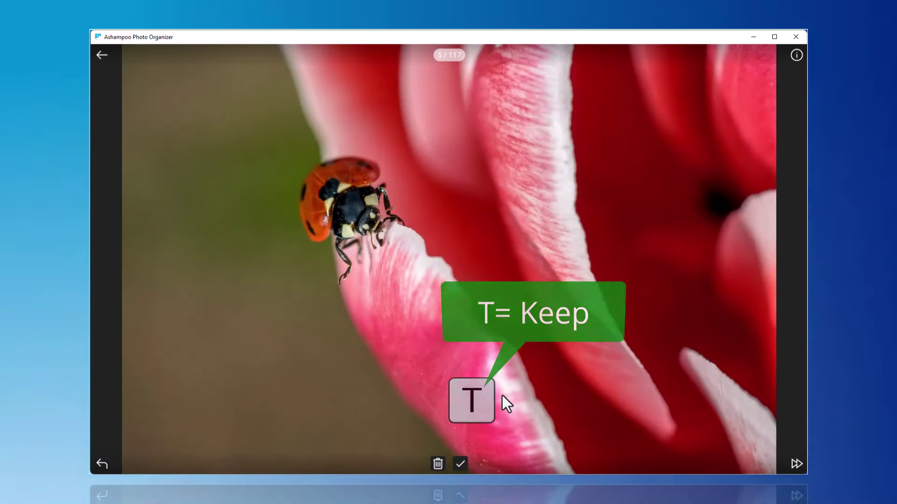
{"action": "key", "text": "t"}
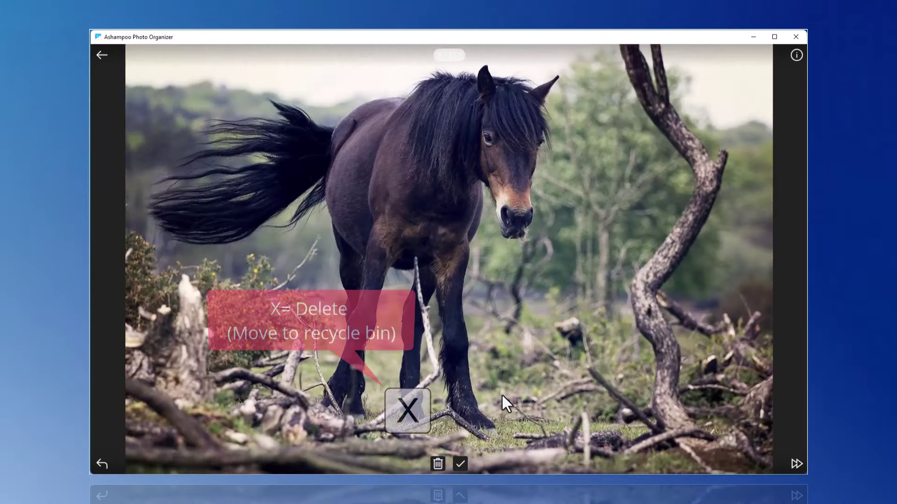
- Reject the horse and coast photos, skip the cat and eagles, and pass the brick houses
{"action": "key", "text": "x"}
{"action": "key", "text": "x"}
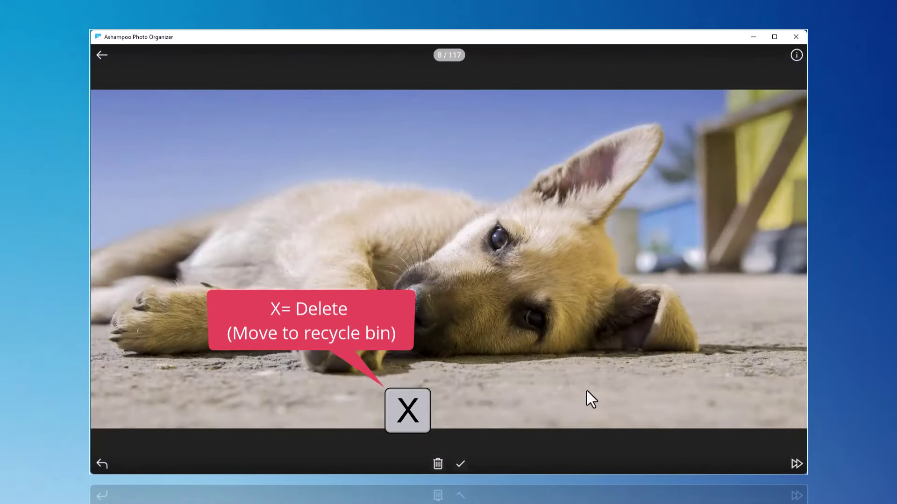
{"action": "key", "text": "x"}
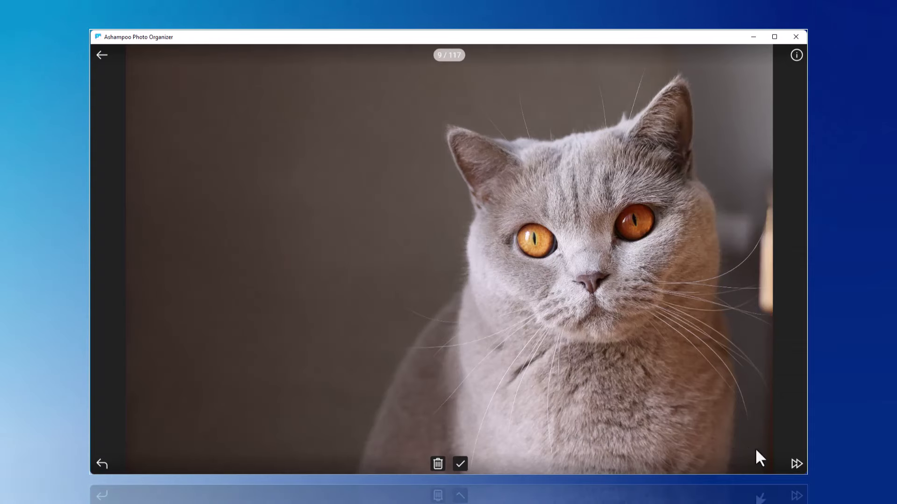
{"action": "left_click", "coordinate": [796, 462]}
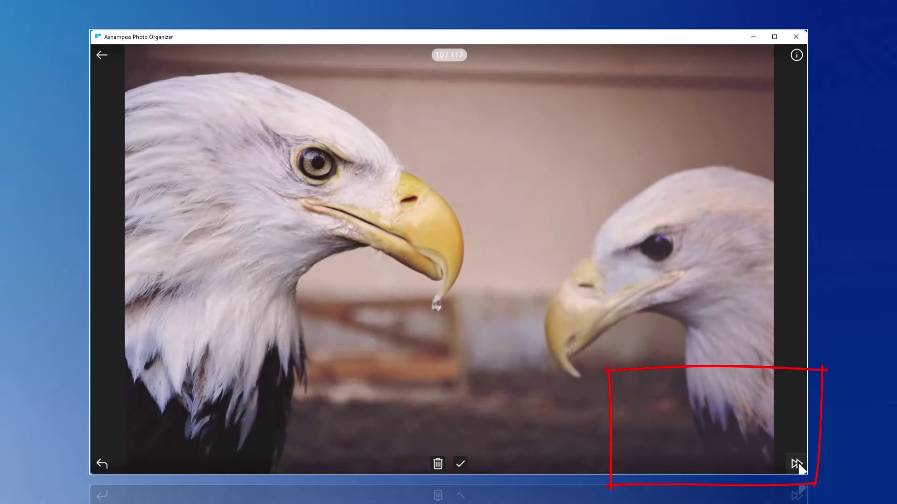
{"action": "left_click", "coordinate": [796, 462]}
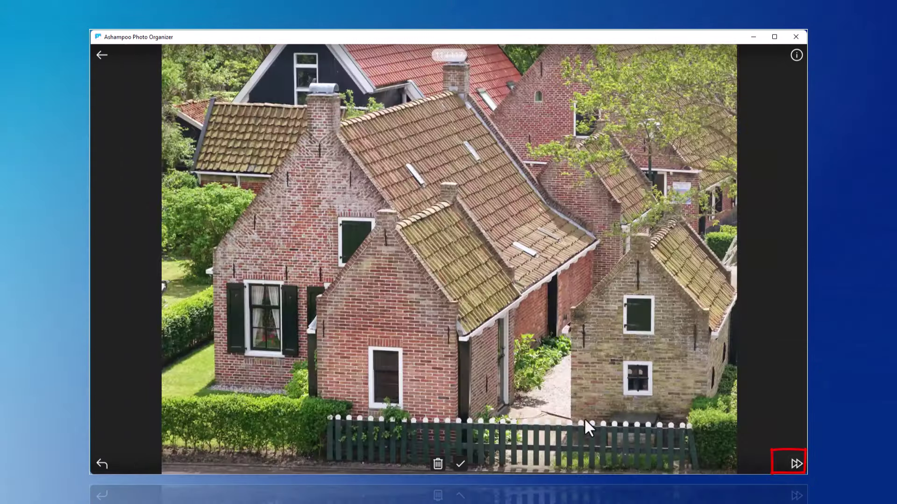
{"action": "key", "text": "Right"}
{"action": "key", "text": "Right"}
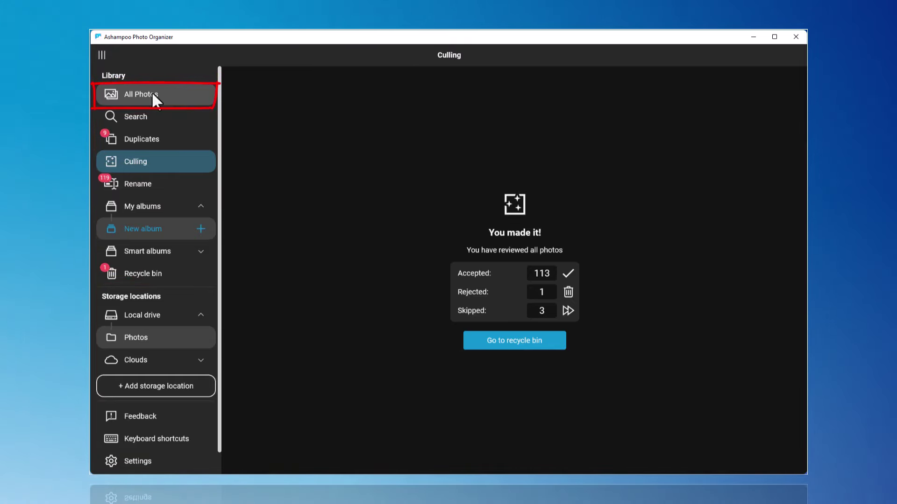
{"action": "left_click", "coordinate": [152, 93]}
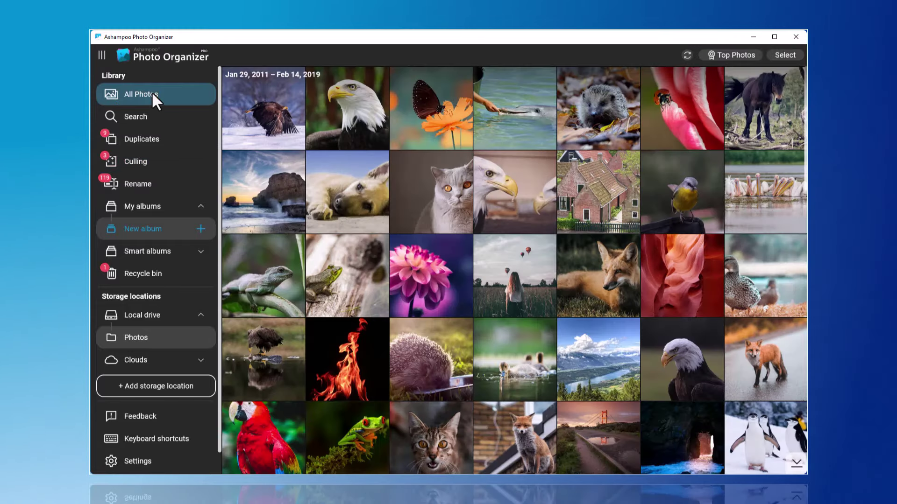
{"action": "scroll", "coordinate": [359, 226], "scroll_direction": "down", "scroll_amount": 20}
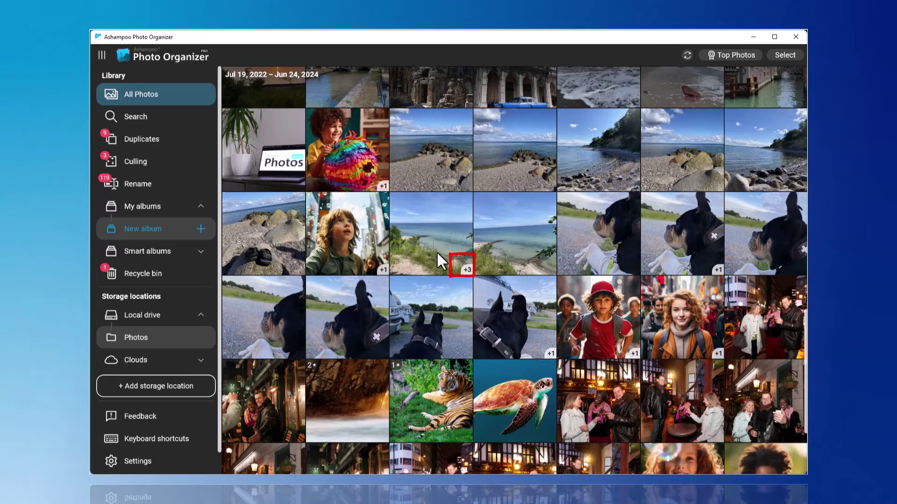
{"action": "left_click", "coordinate": [436, 252]}
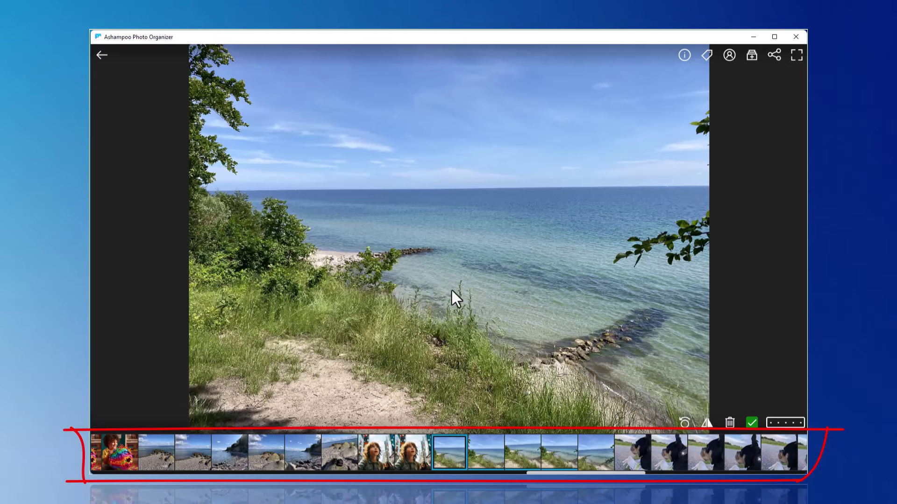
{"action": "left_click", "coordinate": [481, 445]}
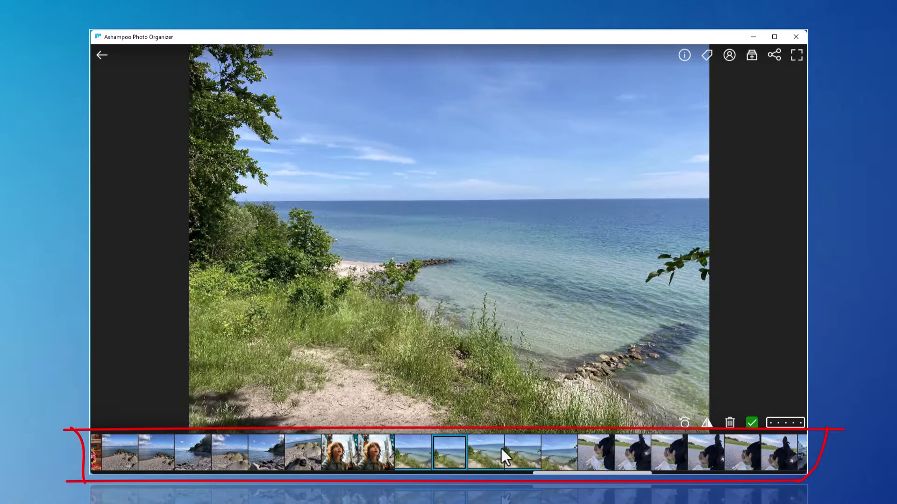
{"action": "left_click", "coordinate": [495, 447]}
{"action": "left_click", "coordinate": [495, 447]}
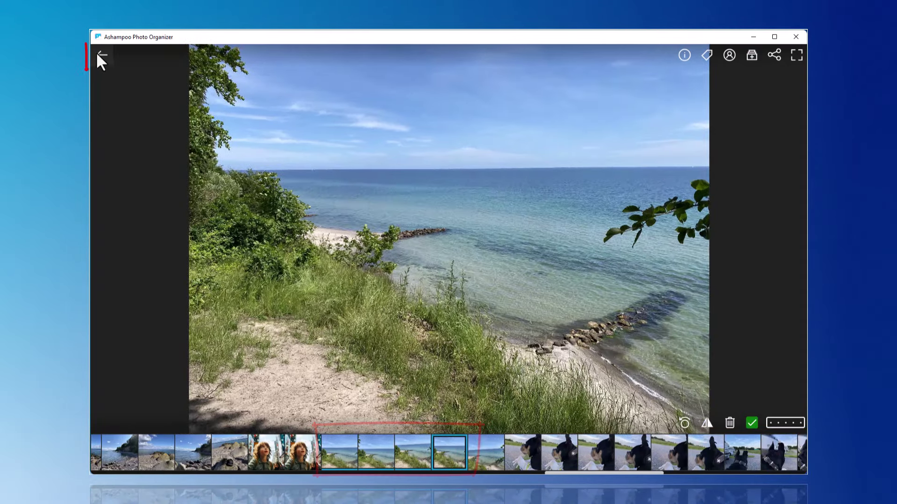
{"action": "left_click", "coordinate": [100, 55]}
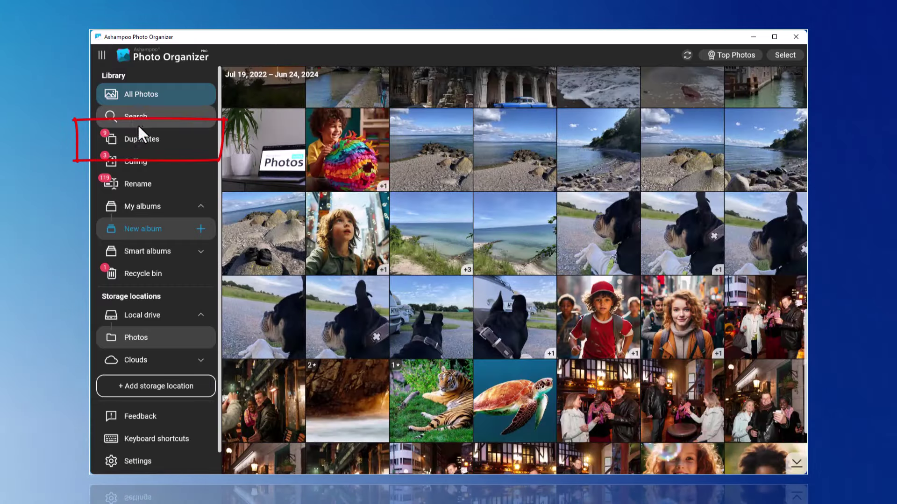
- Compare the piñata duplicate pair, bin its second copy, and open the city-child duplicate
{"action": "left_click", "coordinate": [139, 138]}
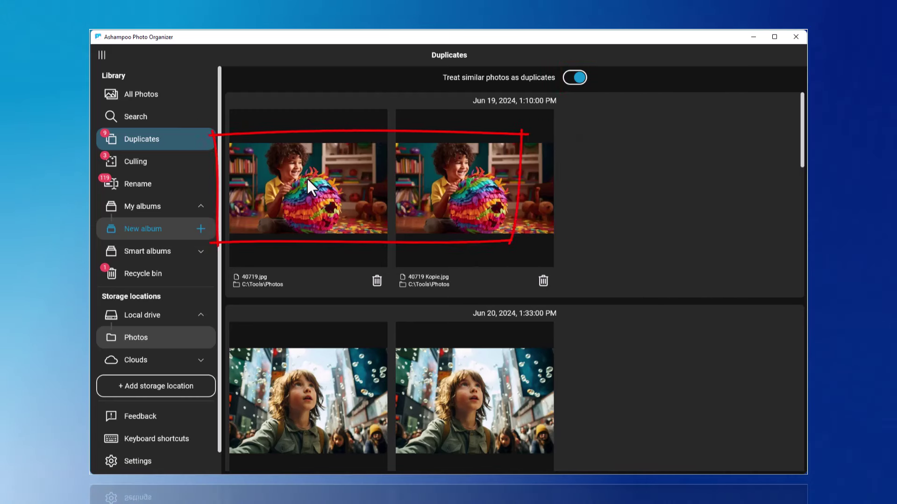
{"action": "double_click", "coordinate": [307, 178]}
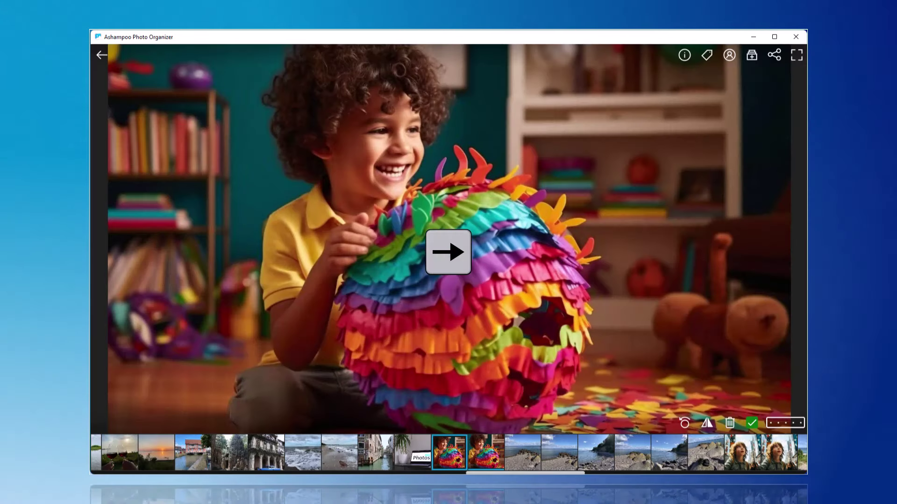
{"action": "key", "text": "Right"}
{"action": "key", "text": "Left"}
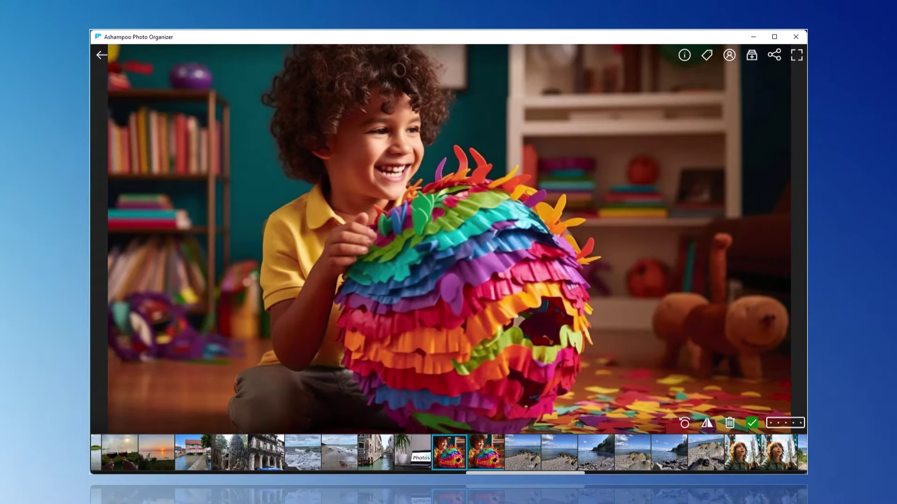
{"action": "left_click", "coordinate": [728, 423]}
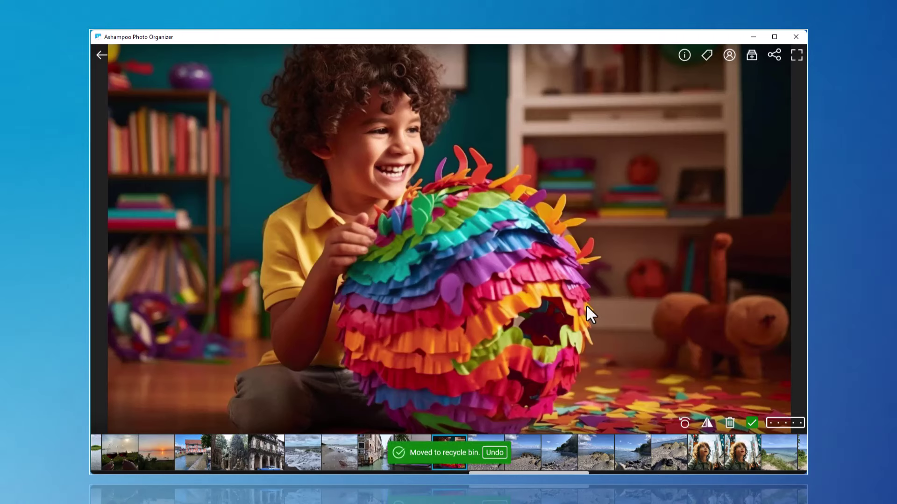
{"action": "left_click", "coordinate": [101, 55]}
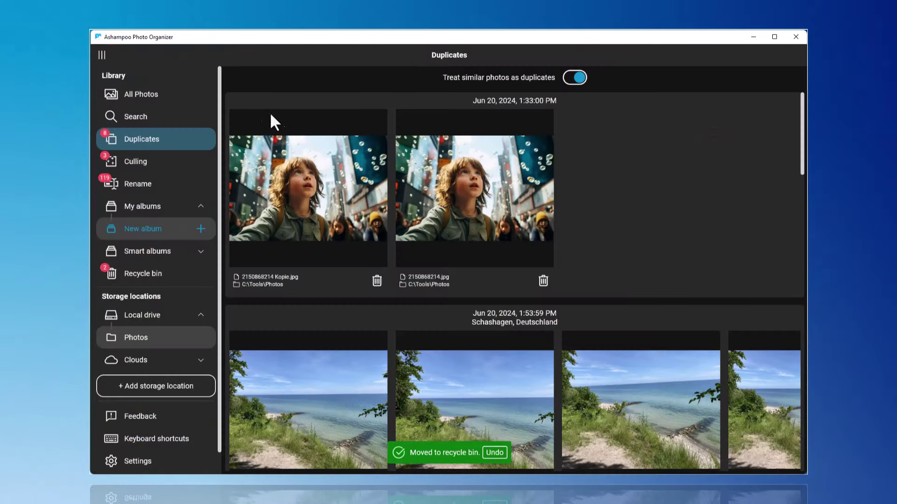
{"action": "left_click", "coordinate": [297, 184]}
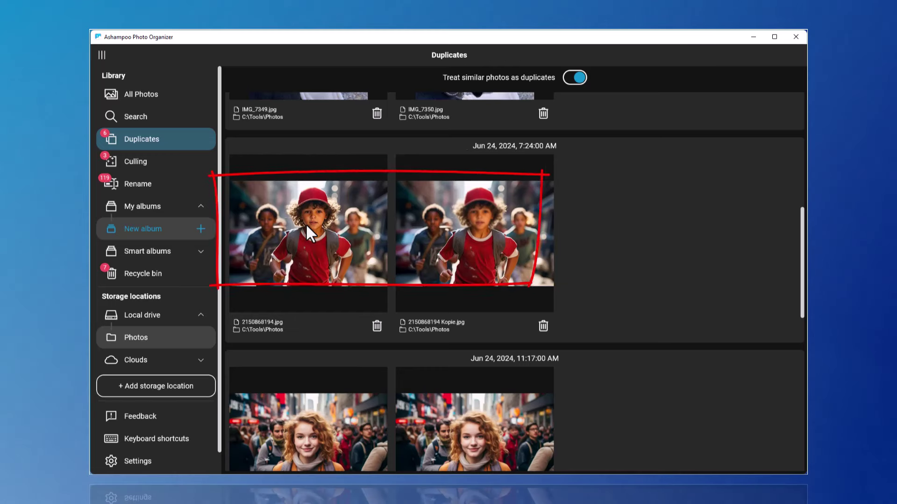
- Using focus ratings, bin the blurry copies of the red-cap boy and curly-haired woman portraits
{"action": "double_click", "coordinate": [306, 226]}
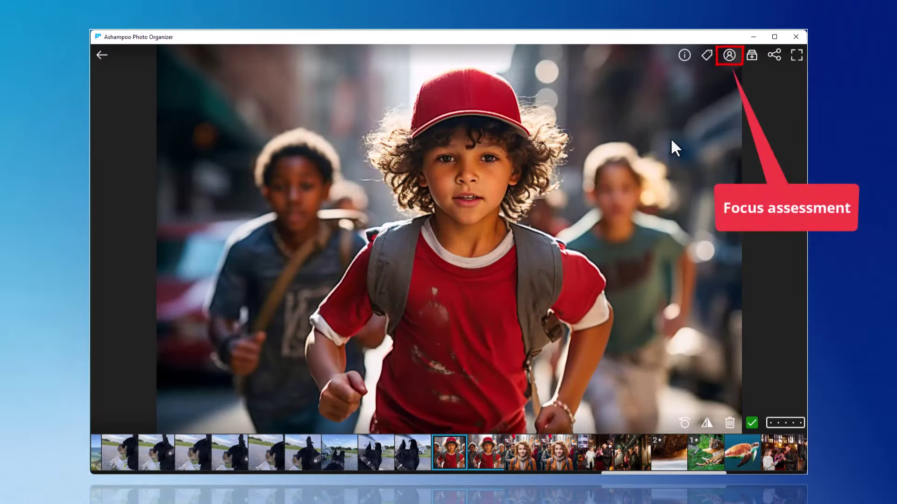
{"action": "left_click", "coordinate": [730, 55]}
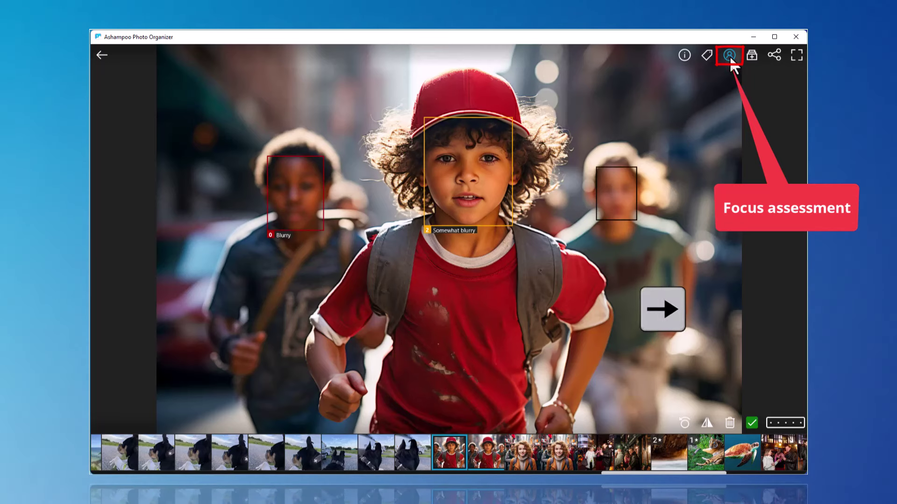
{"action": "key", "text": "Right"}
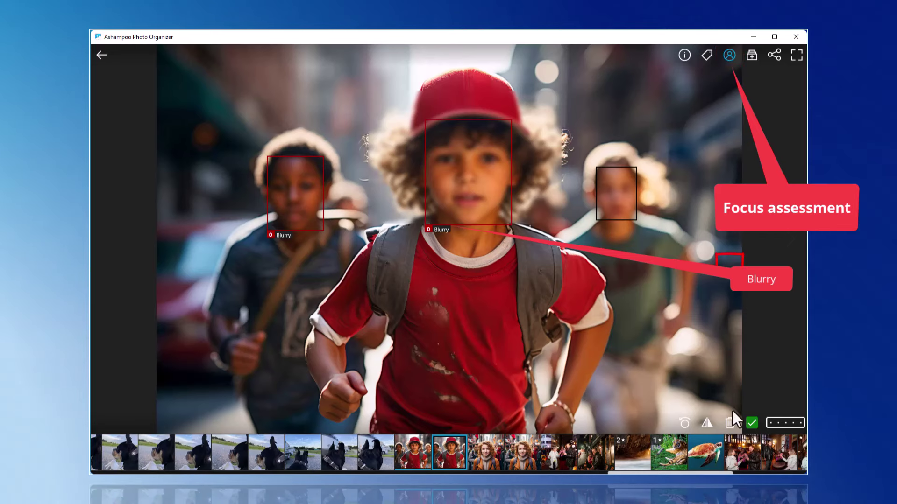
{"action": "left_click", "coordinate": [730, 422]}
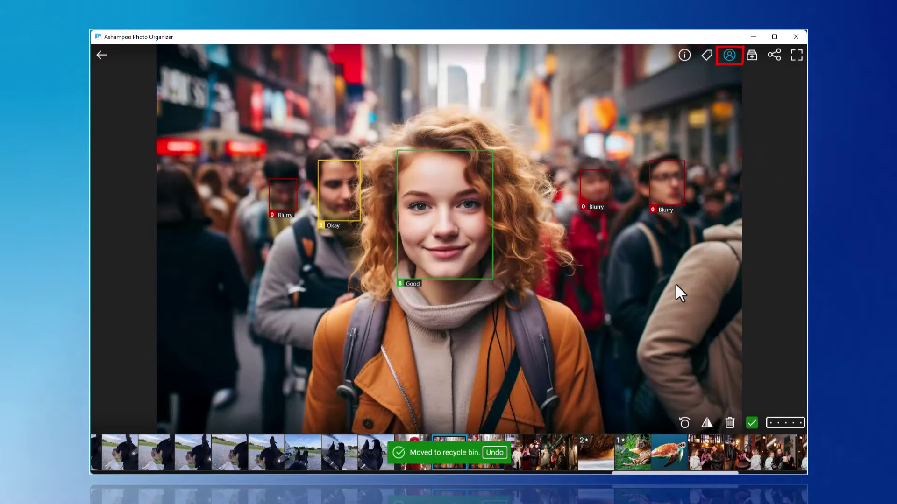
{"action": "key", "text": "Right"}
{"action": "key", "text": "Right"}
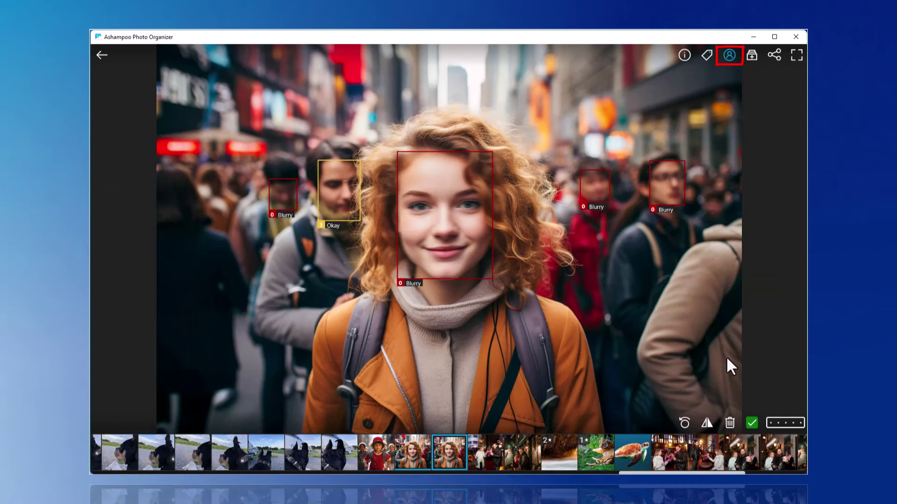
{"action": "left_click", "coordinate": [728, 422]}
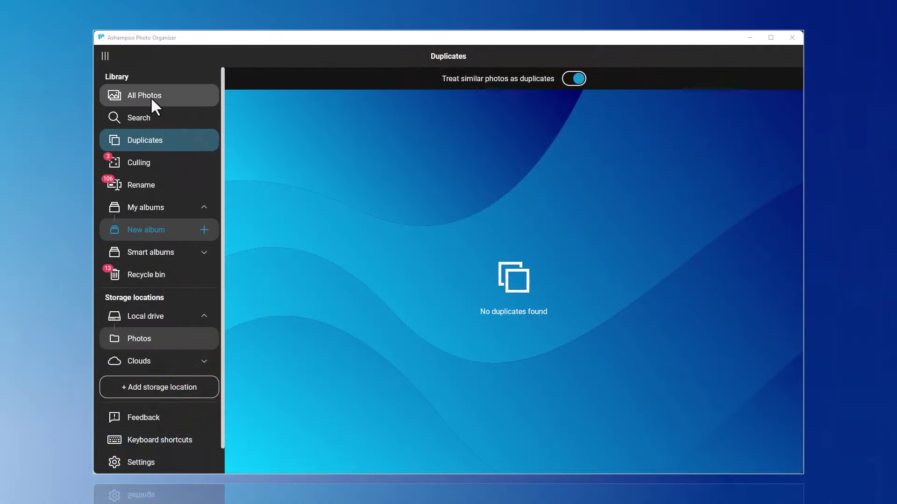
- Rate two beach photos in All Photos five and four stars, then return to the grid
{"action": "left_click", "coordinate": [150, 97]}
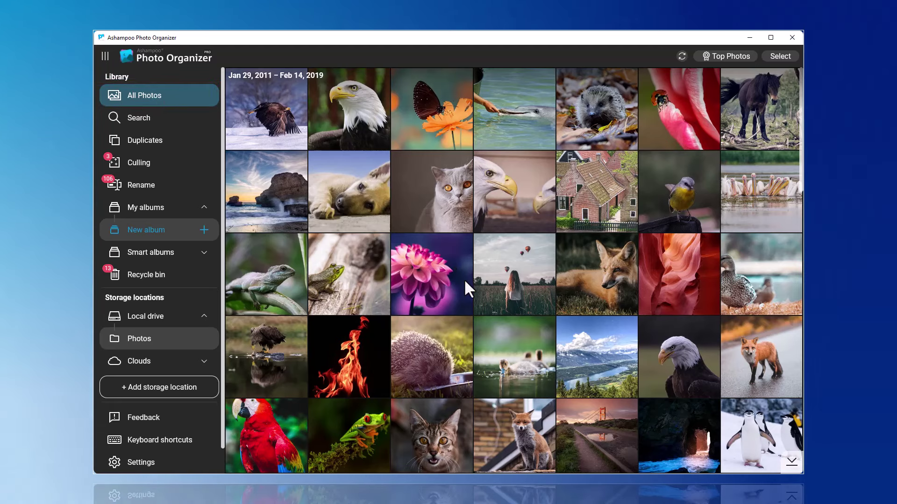
{"action": "scroll", "coordinate": [463, 280], "scroll_direction": "down", "scroll_amount": 15}
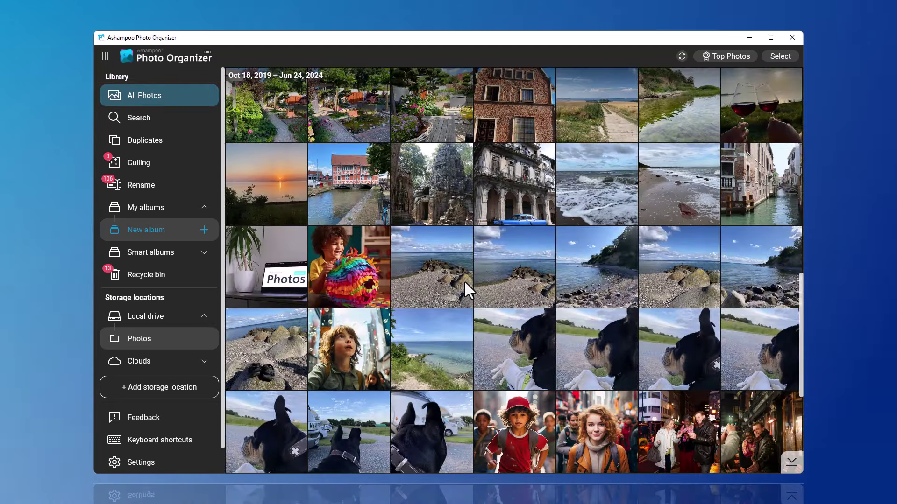
{"action": "left_click", "coordinate": [445, 273]}
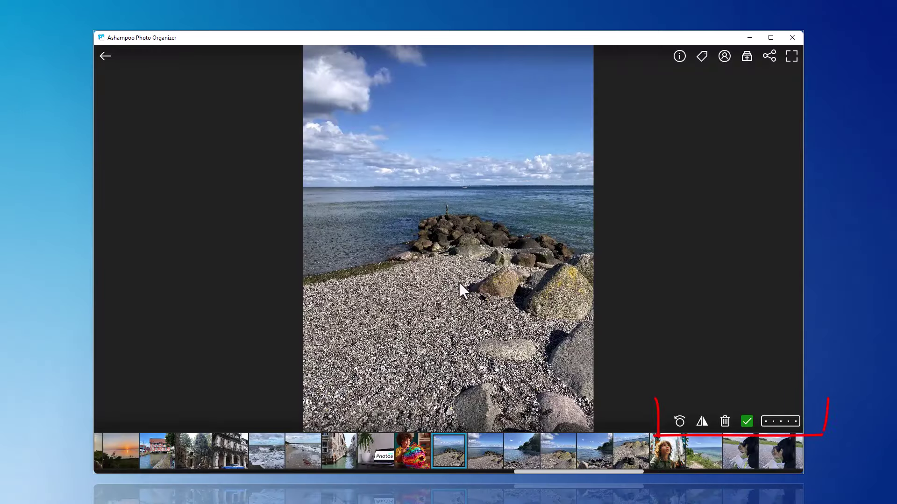
{"action": "left_click", "coordinate": [767, 422]}
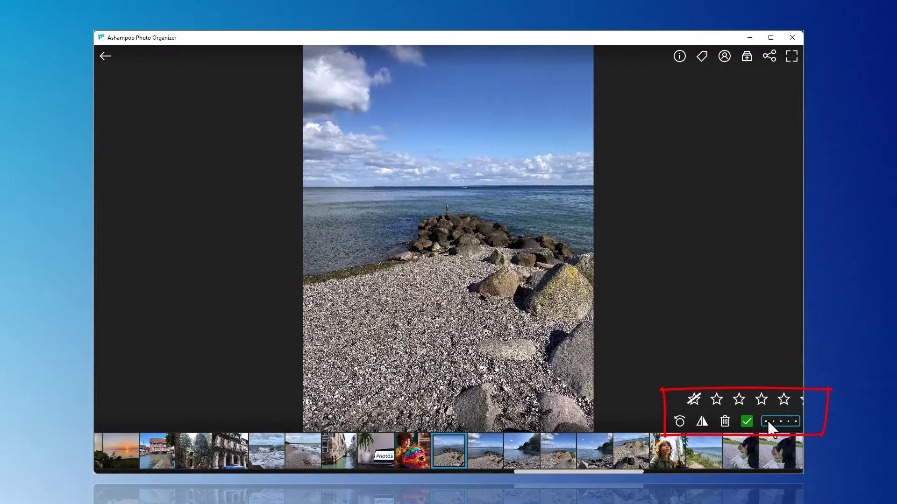
{"action": "left_click", "coordinate": [790, 398]}
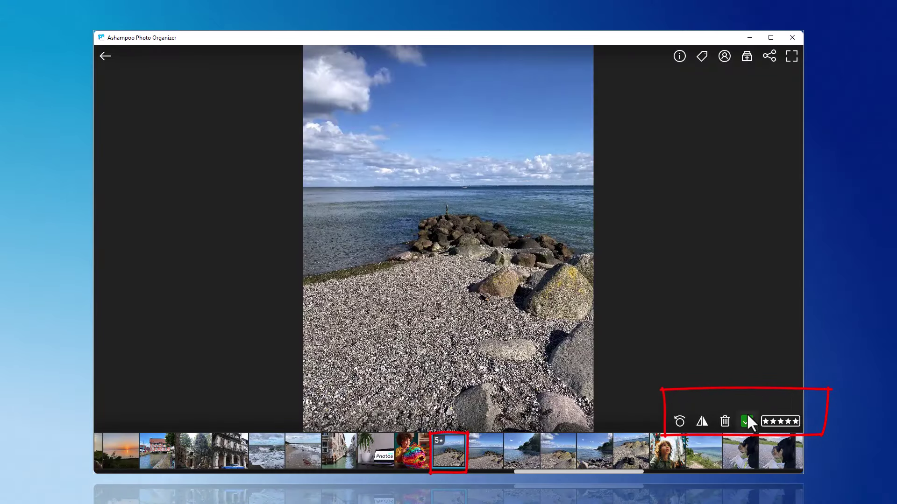
{"action": "key", "text": "Right"}
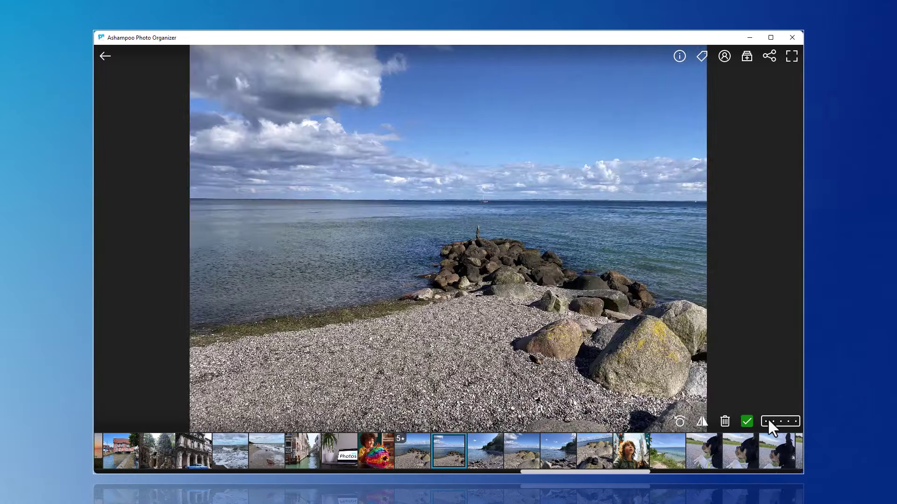
{"action": "left_click", "coordinate": [767, 418]}
{"action": "left_click", "coordinate": [769, 400]}
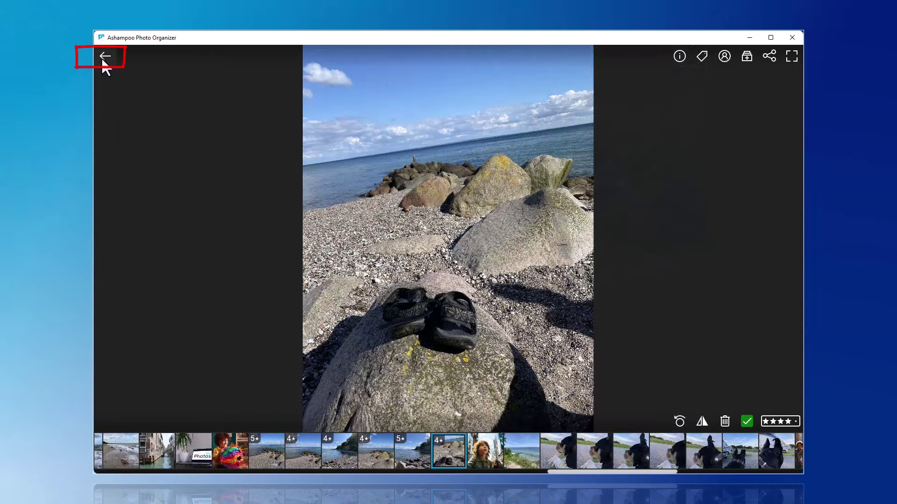
{"action": "left_click", "coordinate": [103, 57]}
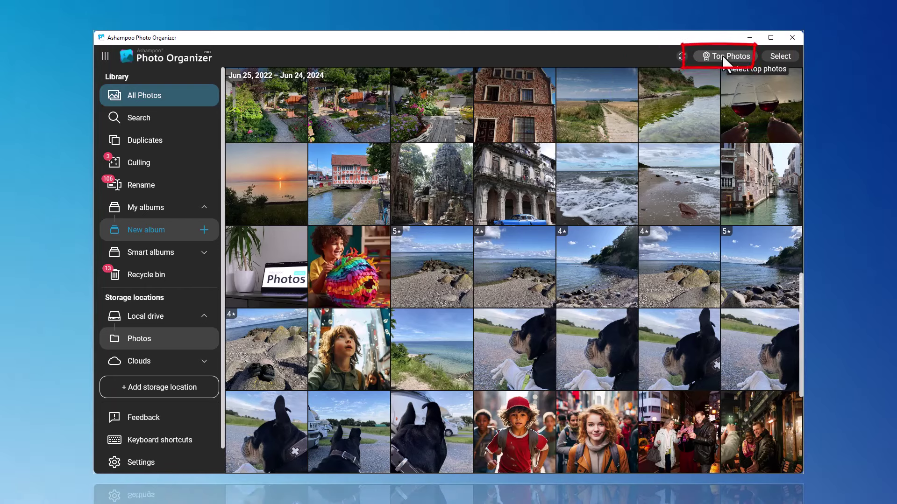
- Turn on Top Photos and set 'How many?' to 50
{"action": "left_click", "coordinate": [721, 55]}
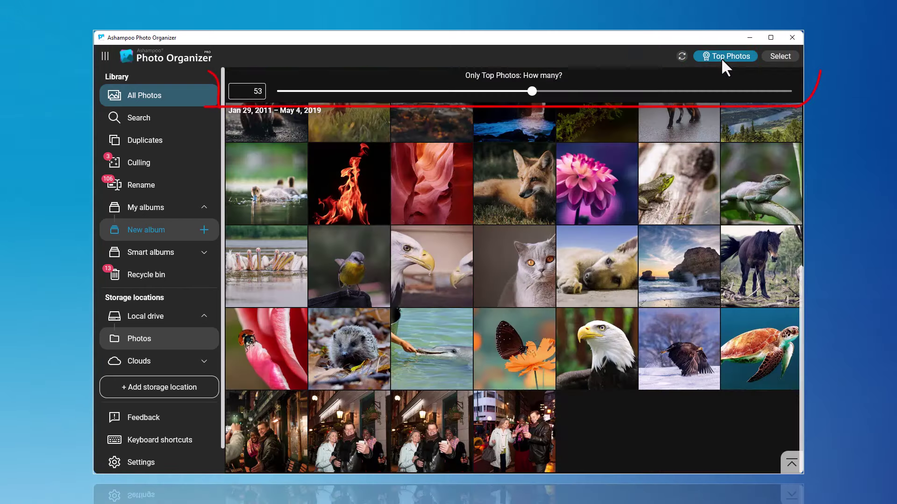
{"action": "scroll", "coordinate": [626, 193], "scroll_direction": "up", "scroll_amount": 5}
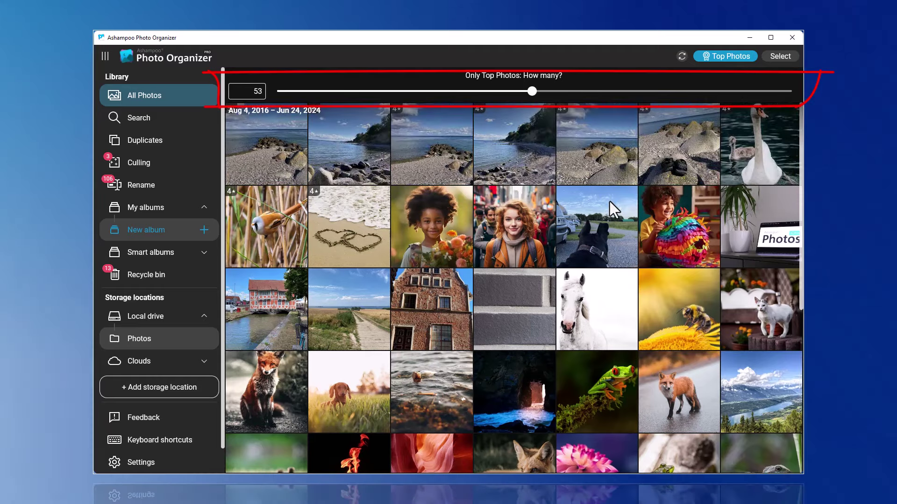
{"action": "mouse_move", "coordinate": [532, 91]}
{"action": "left_mouse_down"}
{"action": "mouse_move", "coordinate": [590, 95]}
{"action": "mouse_move", "coordinate": [525, 104]}
{"action": "mouse_move", "coordinate": [518, 91]}
{"action": "left_mouse_up"}
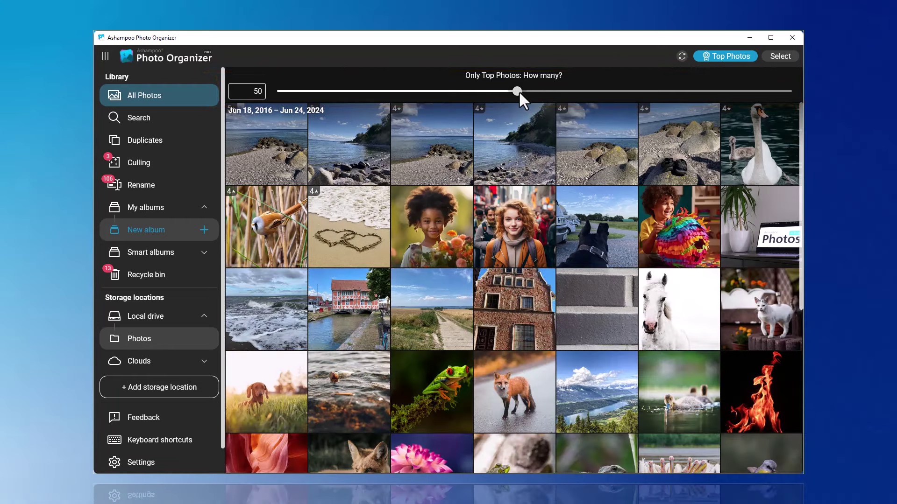
- Select eight photos, including the beach, waves, red house and field path shots
{"action": "left_click", "coordinate": [786, 57]}
{"action": "left_click", "coordinate": [280, 143]}
{"action": "left_click", "coordinate": [342, 143]}
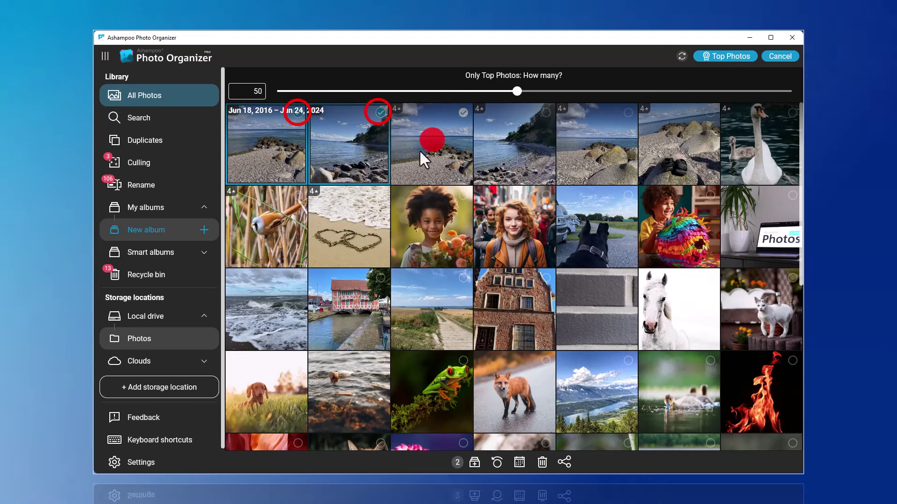
{"action": "left_click", "coordinate": [419, 149]}
{"action": "left_click", "coordinate": [500, 153]}
{"action": "left_click", "coordinate": [576, 155]}
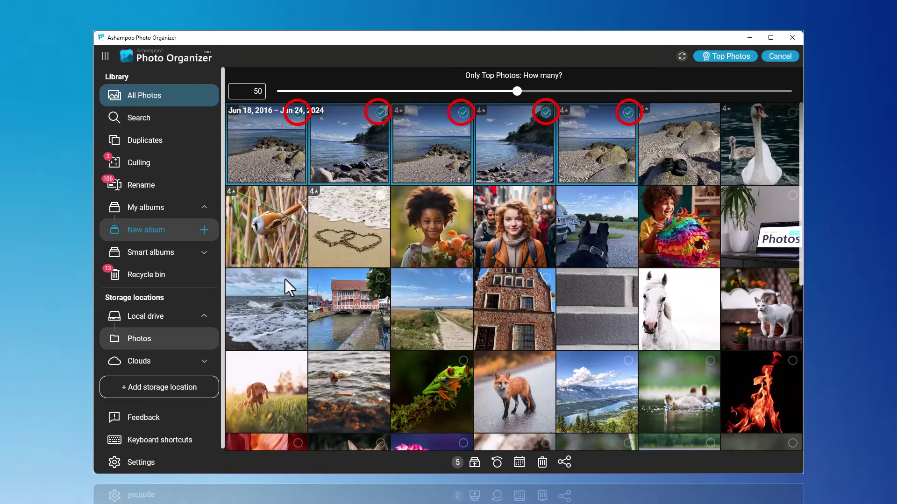
{"action": "left_click", "coordinate": [268, 316]}
{"action": "left_click", "coordinate": [348, 310]}
{"action": "left_click", "coordinate": [416, 320]}
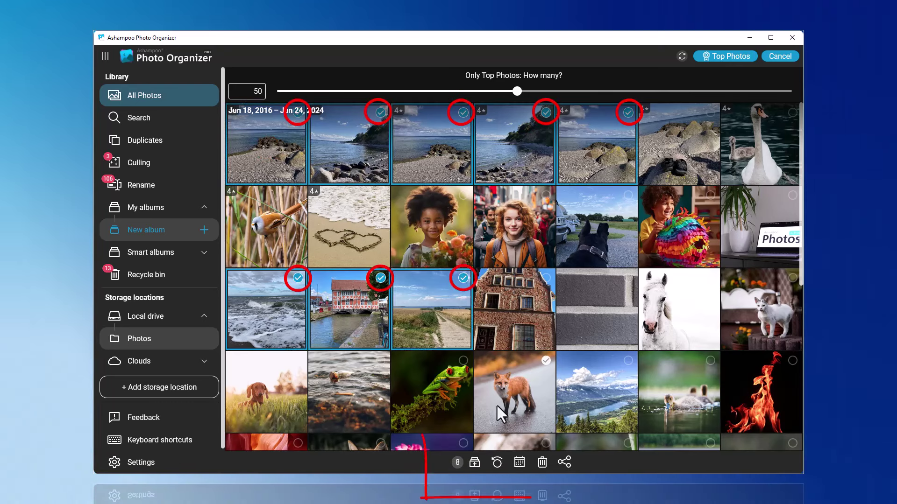
- Check the sharing options, then turn off Top Photos and cancel the selection
{"action": "left_click", "coordinate": [563, 461]}
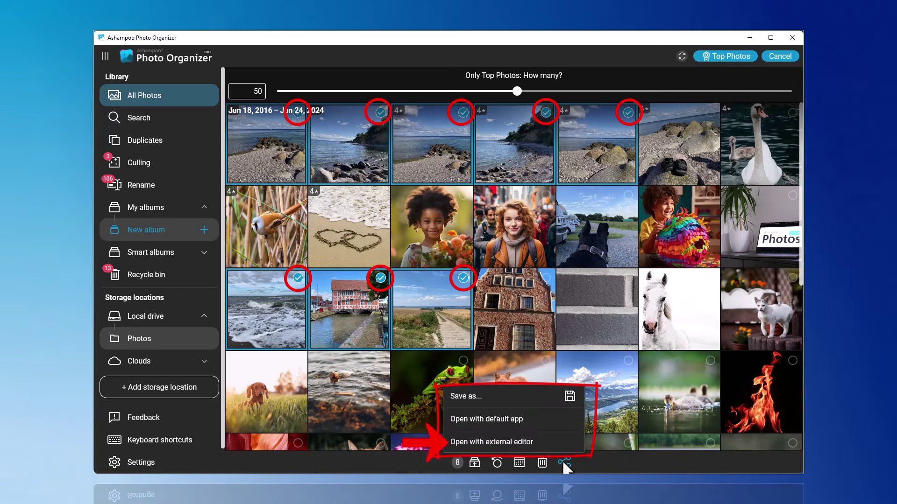
{"action": "left_click", "coordinate": [564, 463]}
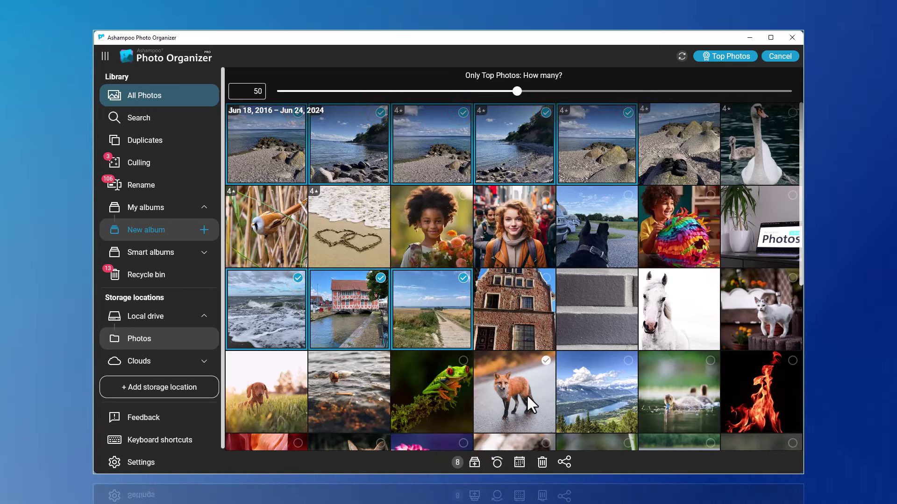
{"action": "left_click", "coordinate": [735, 57]}
{"action": "left_click", "coordinate": [775, 56]}
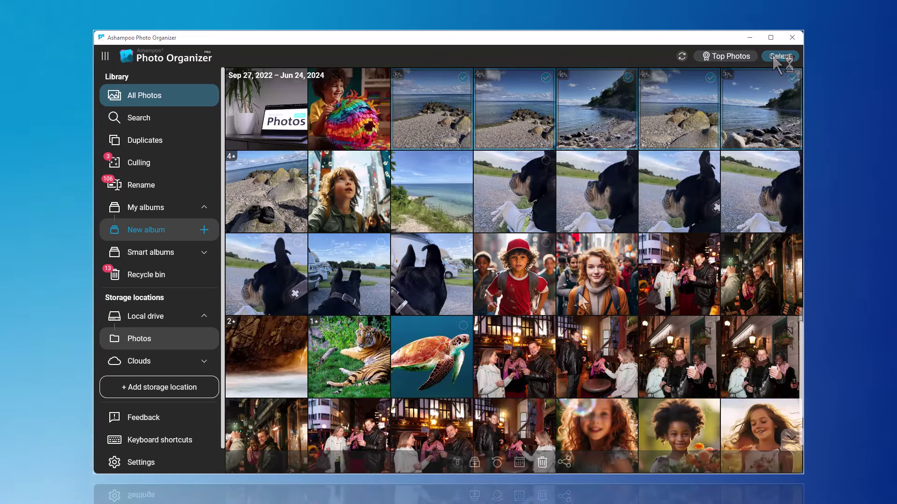
- Tag the first dog photo with the keywords animal and dog
{"action": "left_click", "coordinate": [514, 197]}
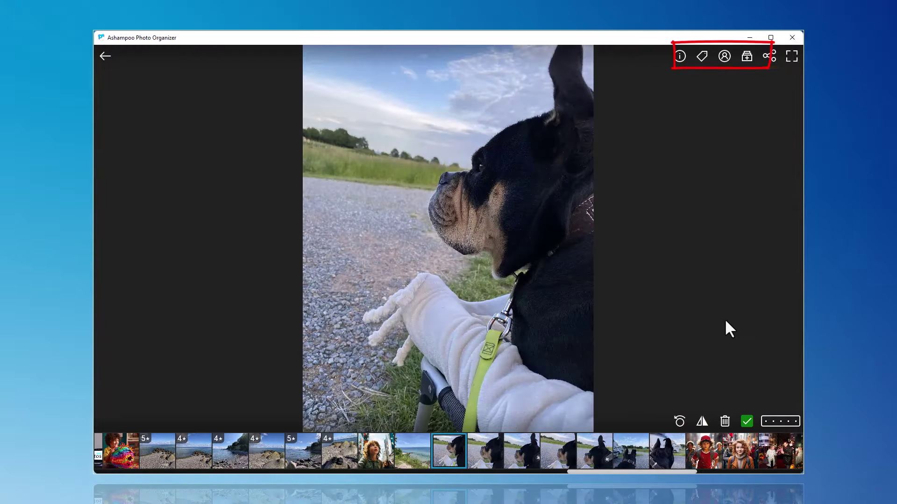
{"action": "left_click", "coordinate": [700, 55]}
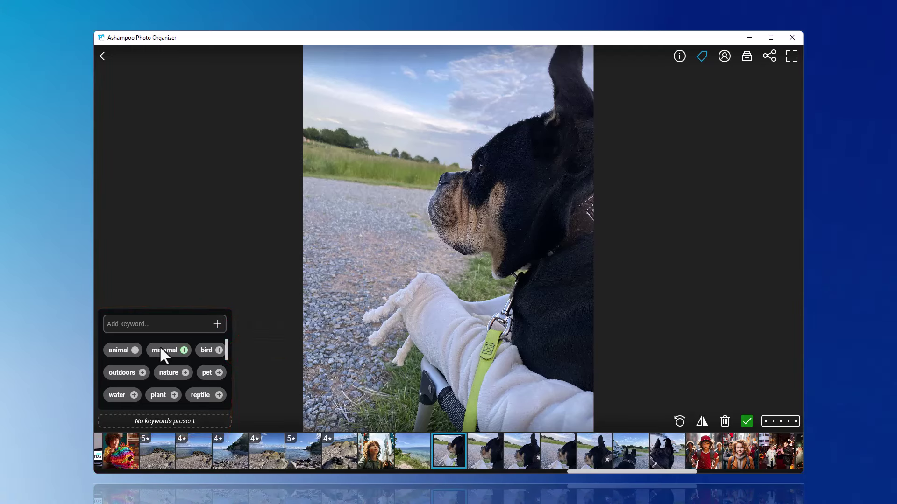
{"action": "left_click", "coordinate": [134, 350]}
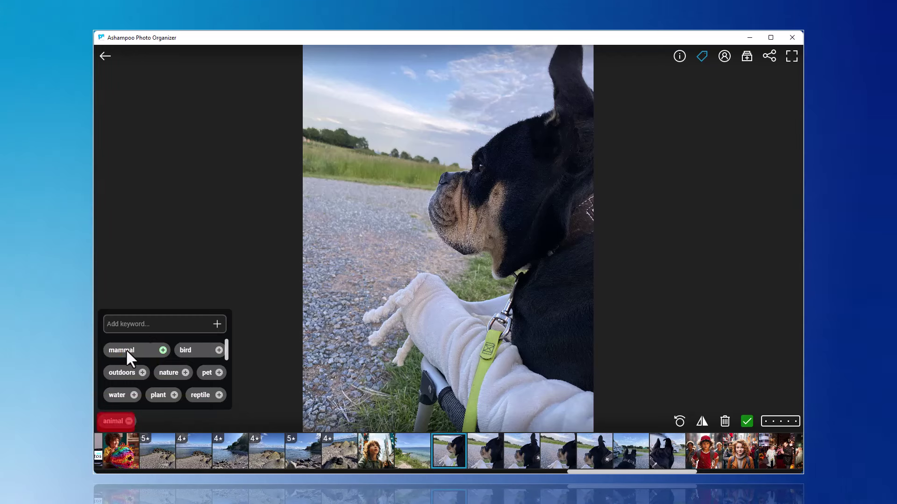
{"action": "scroll", "coordinate": [126, 349], "scroll_direction": "down", "scroll_amount": 3}
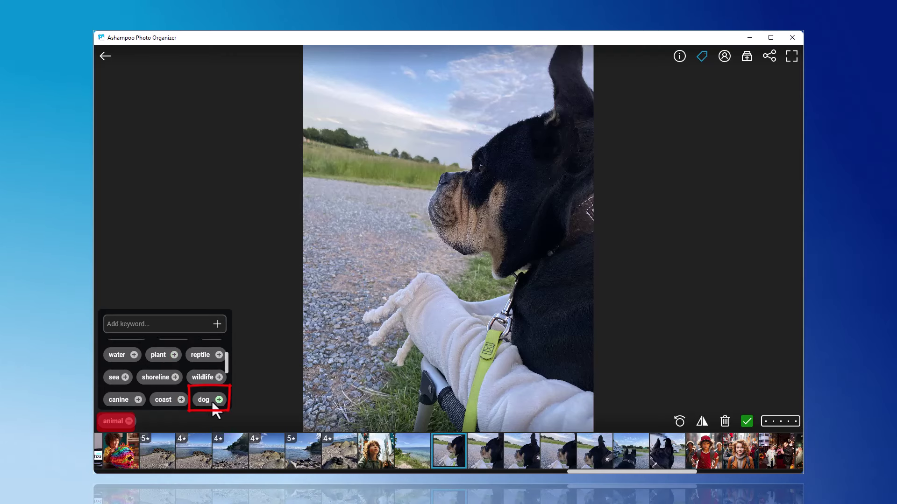
{"action": "left_click", "coordinate": [210, 400]}
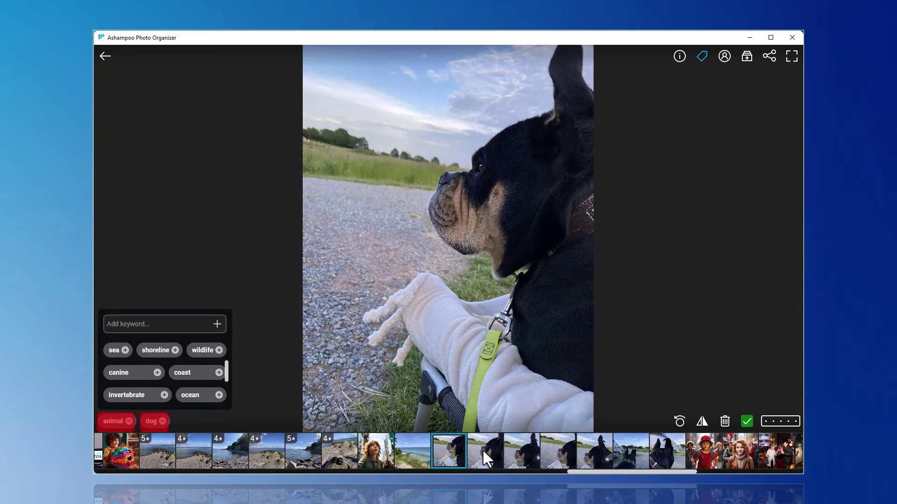
- Tag the next dog photos in the filmstrip with animal and dog as well
{"action": "left_click", "coordinate": [482, 449]}
{"action": "left_click", "coordinate": [119, 348]}
{"action": "scroll", "coordinate": [137, 358], "scroll_direction": "down", "scroll_amount": 1}
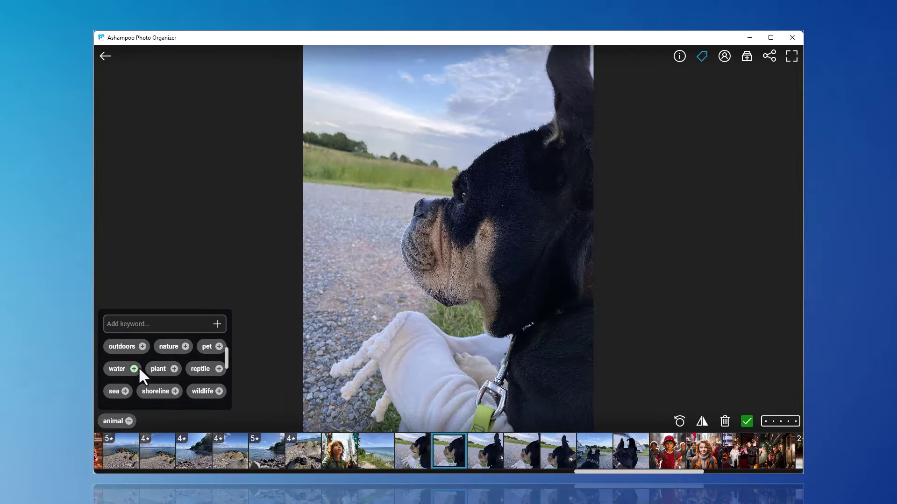
{"action": "scroll", "coordinate": [203, 387], "scroll_direction": "down", "scroll_amount": 1}
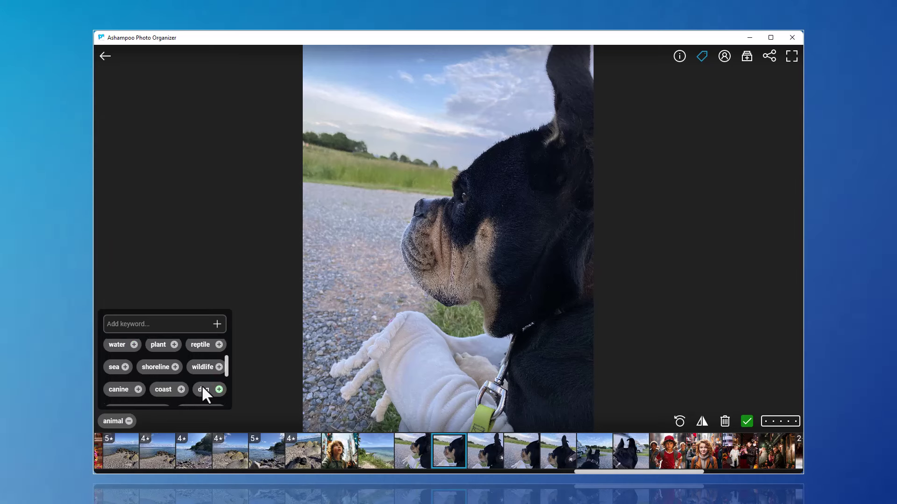
{"action": "left_click", "coordinate": [486, 444]}
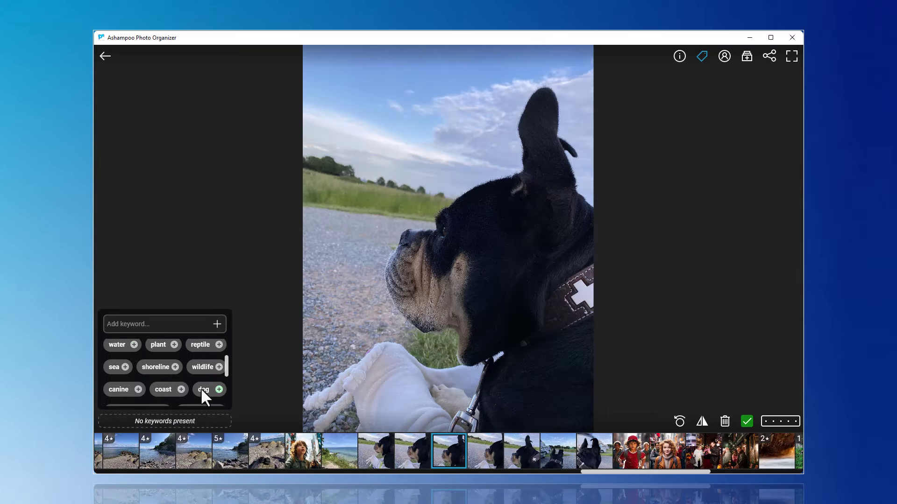
{"action": "left_click", "coordinate": [202, 390]}
{"action": "scroll", "coordinate": [145, 368], "scroll_direction": "up", "scroll_amount": 2}
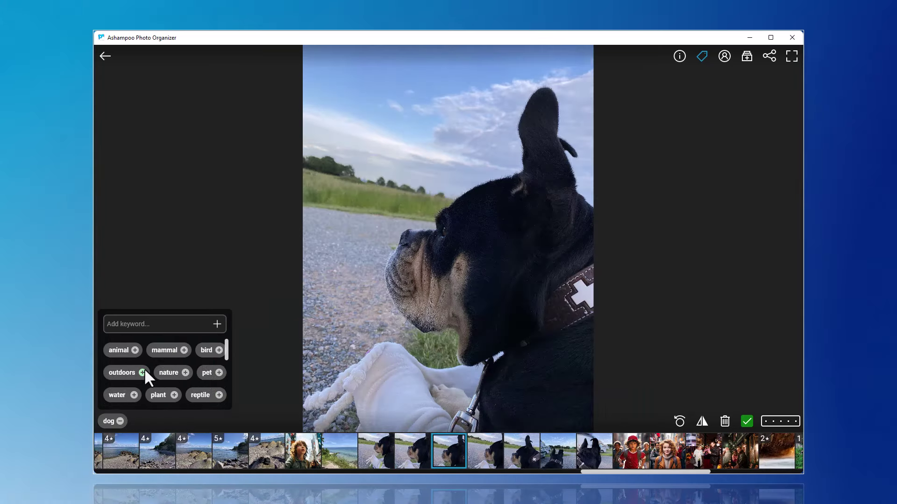
{"action": "left_click", "coordinate": [117, 350]}
{"action": "key", "text": "Right"}
{"action": "key", "text": "Right"}
{"action": "key", "text": "Right"}
{"action": "key", "text": "Right"}
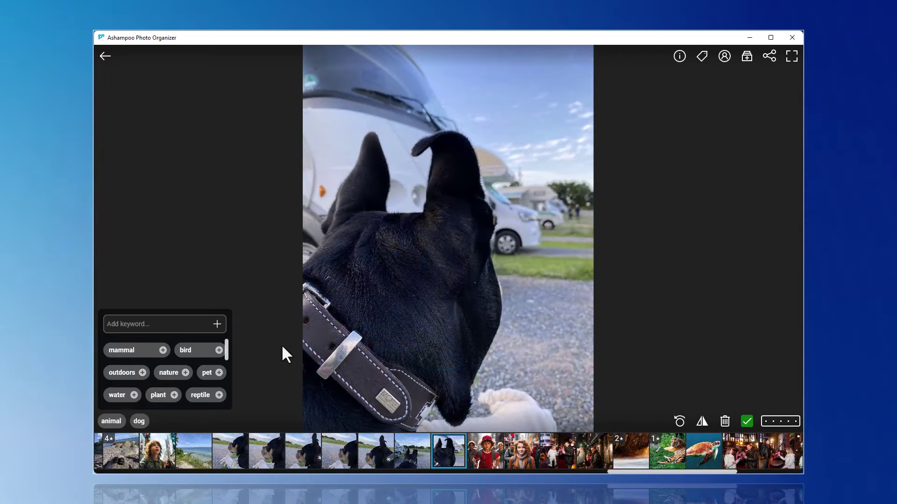
- Search the library by the keywords animal and dog, then remove both filters
{"action": "left_click", "coordinate": [105, 59]}
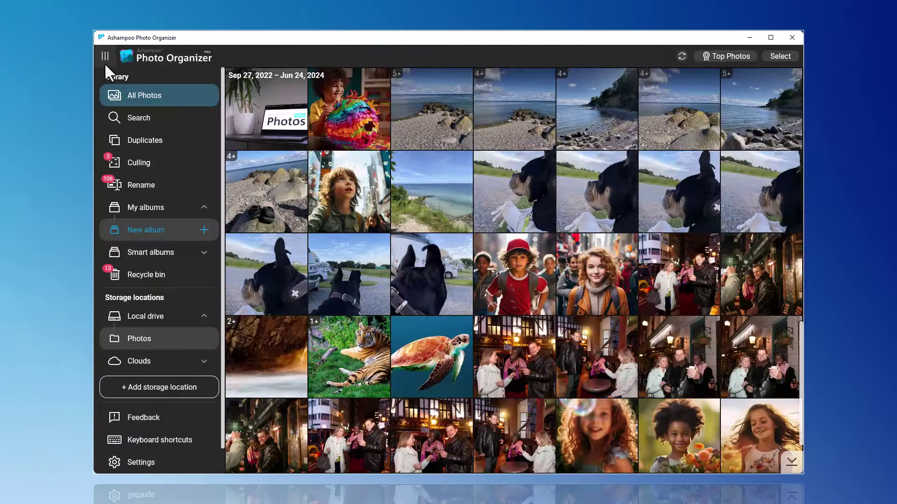
{"action": "left_click", "coordinate": [133, 115]}
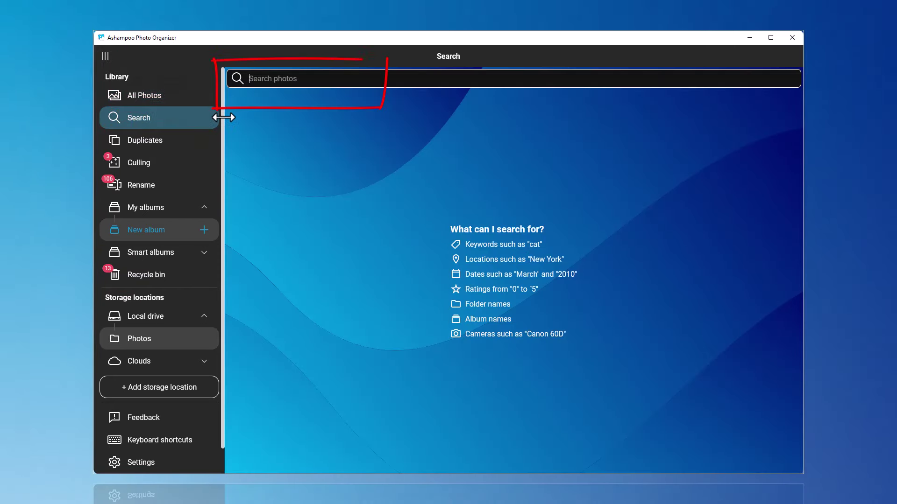
{"action": "type", "text": "animal"}
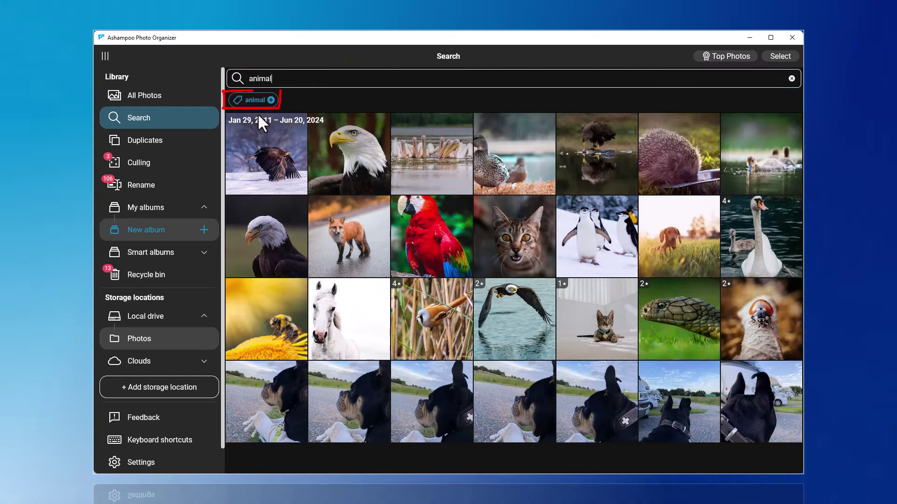
{"action": "left_click", "coordinate": [268, 97]}
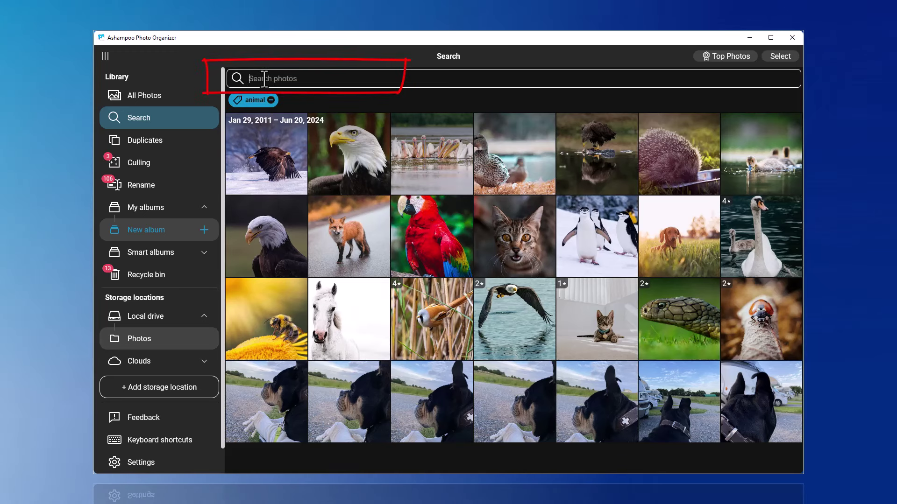
{"action": "type", "text": "dog"}
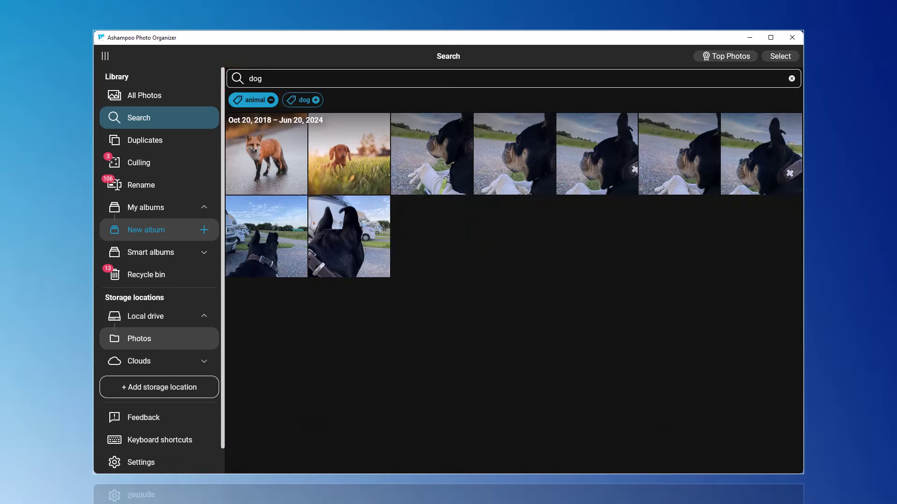
{"action": "left_click", "coordinate": [285, 99]}
{"action": "left_click", "coordinate": [285, 99]}
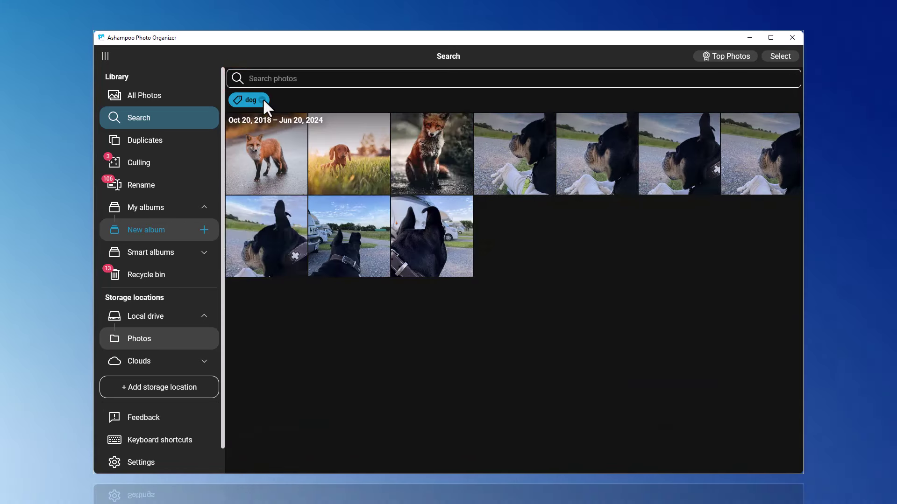
{"action": "left_click", "coordinate": [263, 99]}
- Search for photos from 2022, then clear that filter
{"action": "type", "text": "2022"}
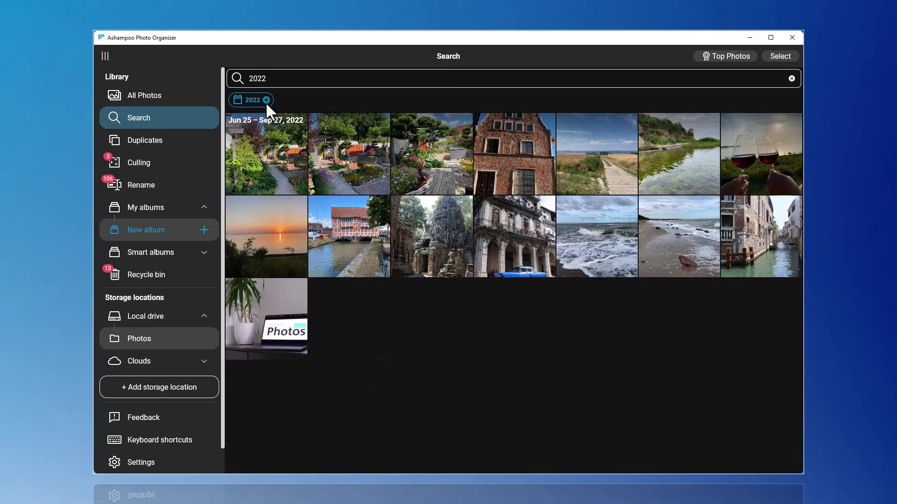
{"action": "left_click", "coordinate": [266, 100]}
{"action": "left_click", "coordinate": [266, 100]}
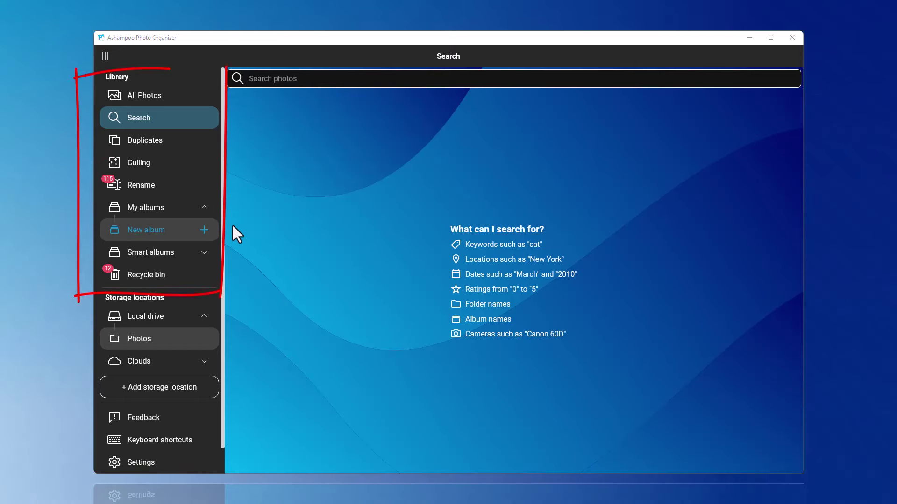
- Batch-rename all 115 photos to (Year)(Month)(Day)_(Hour)(Minute)(Second) and dismiss the summary
{"action": "left_click", "coordinate": [158, 189]}
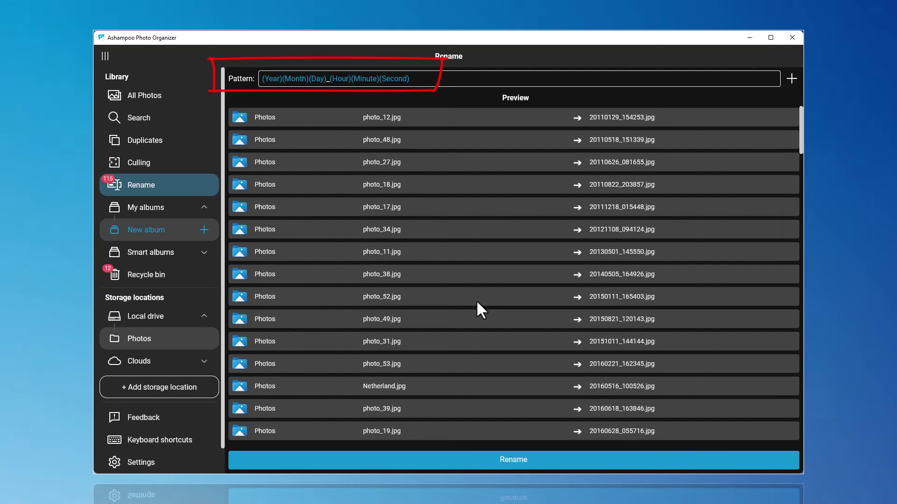
{"action": "left_click", "coordinate": [523, 461]}
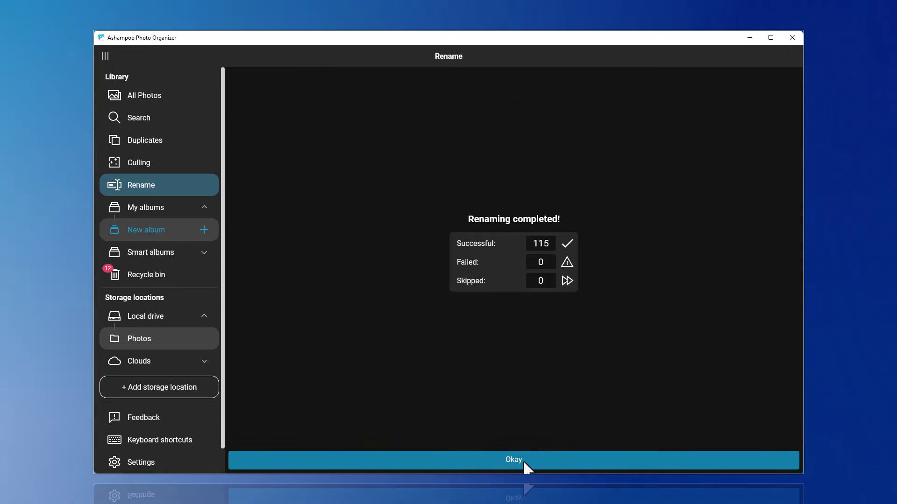
{"action": "key", "text": "Return"}
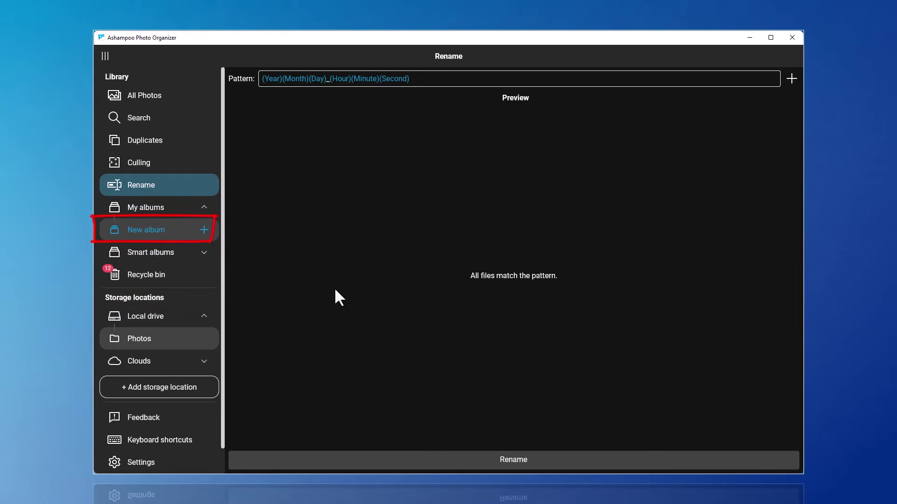
- Create a new album named Vacation
{"action": "left_click", "coordinate": [144, 229]}
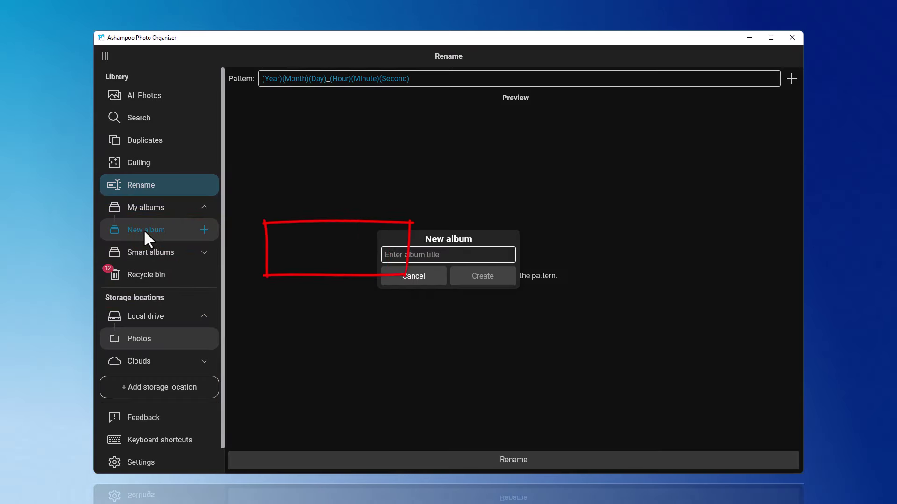
{"action": "type", "text": "Vacation"}
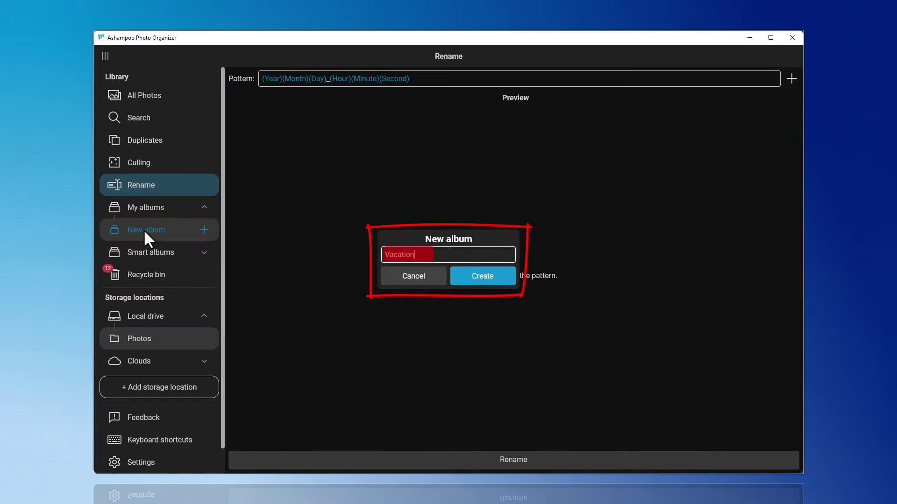
{"action": "left_click", "coordinate": [471, 276]}
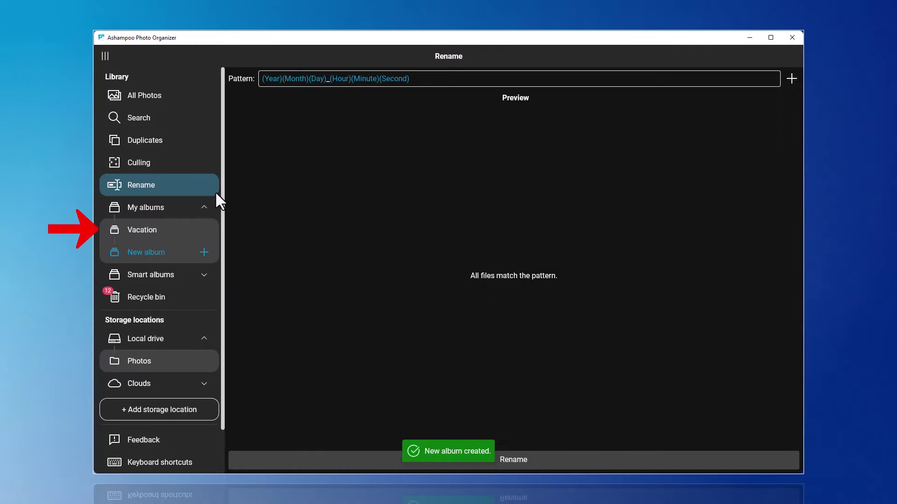
- Add the mountain lake photo to the Vacation album
{"action": "left_click", "coordinate": [141, 99]}
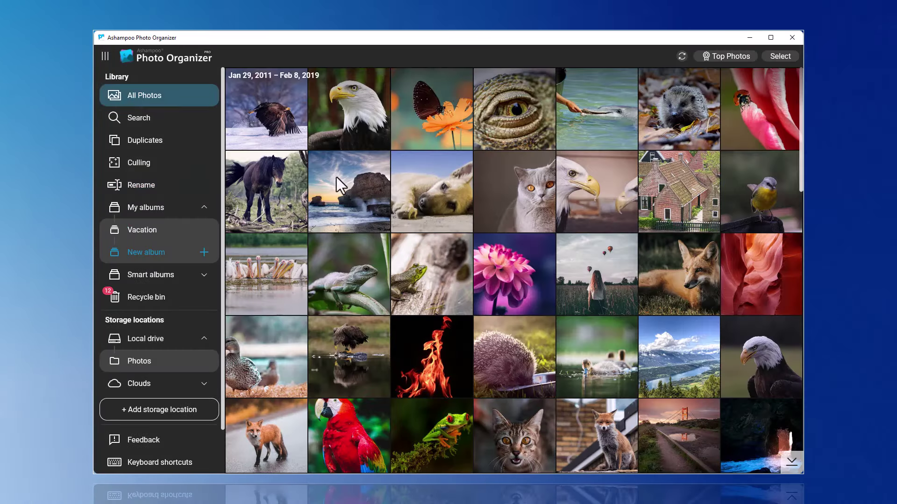
{"action": "left_click", "coordinate": [656, 370]}
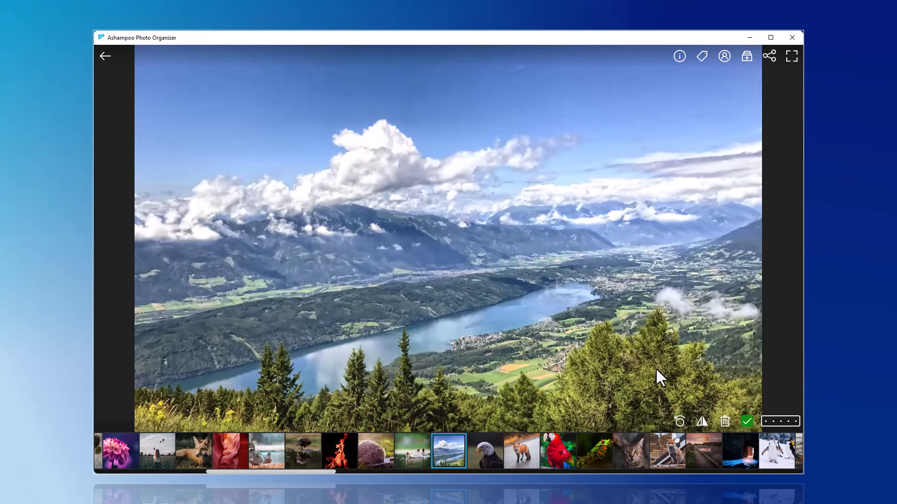
{"action": "left_click", "coordinate": [747, 56]}
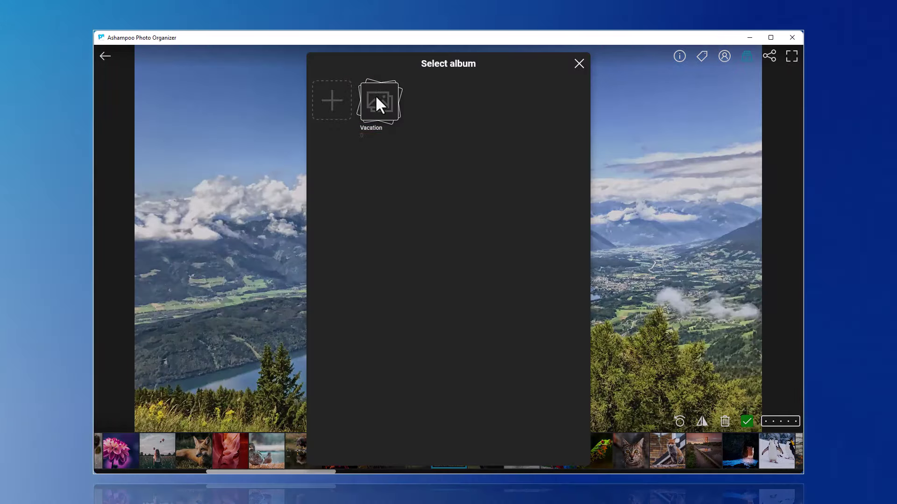
{"action": "left_click", "coordinate": [376, 99]}
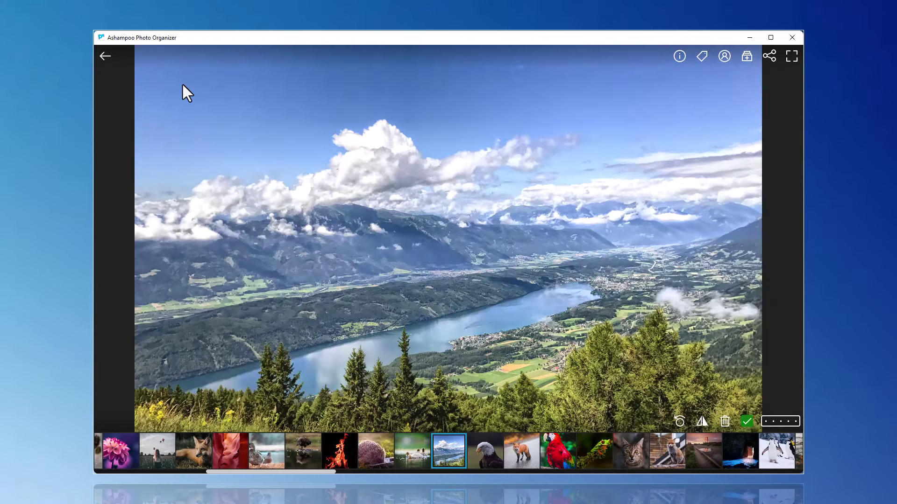
{"action": "left_click", "coordinate": [105, 56]}
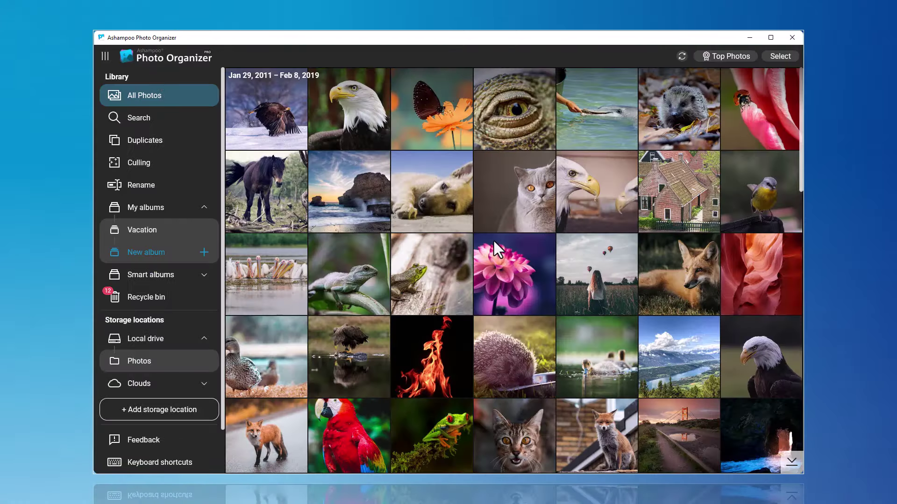
- Drag the brick building photo and two coastal landscape photos onto the Vacation album
{"action": "scroll", "coordinate": [493, 243], "scroll_direction": "down", "scroll_amount": 4}
{"action": "scroll", "coordinate": [495, 254], "scroll_direction": "down", "scroll_amount": 3}
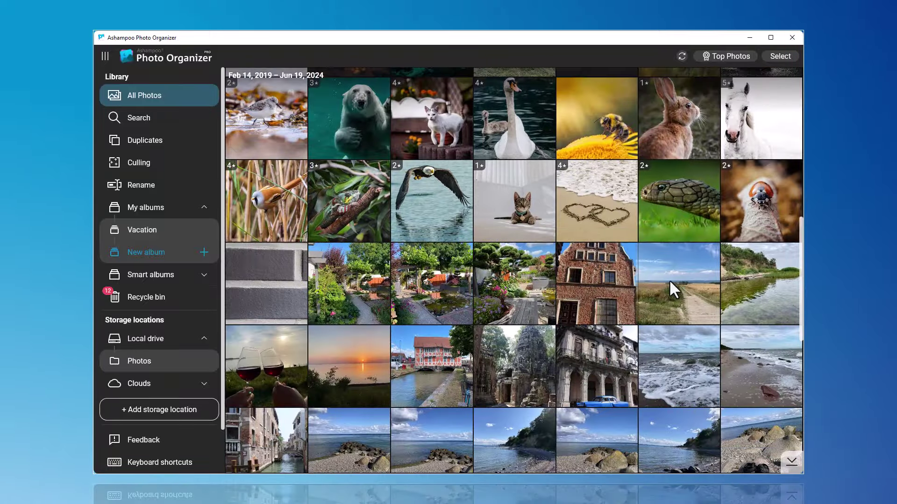
{"action": "left_click_drag", "start_coordinate": [668, 279], "coordinate": [165, 234]}
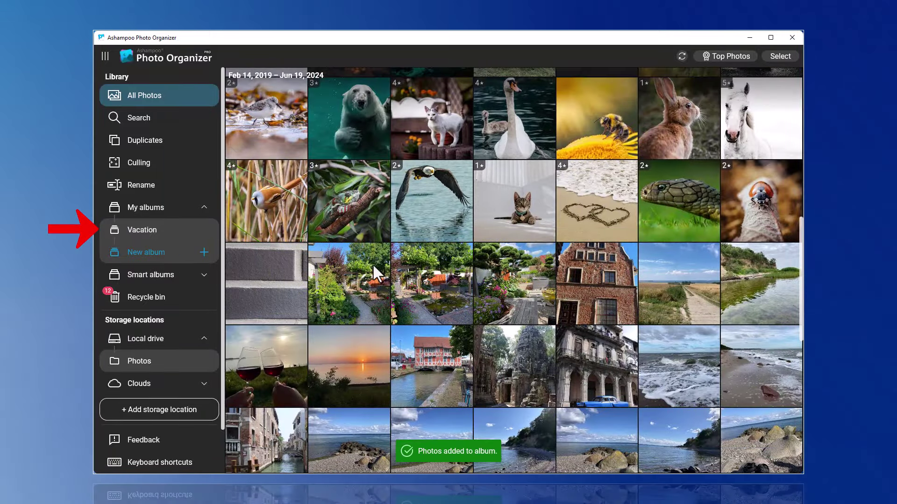
{"action": "left_click_drag", "start_coordinate": [564, 290], "coordinate": [175, 237]}
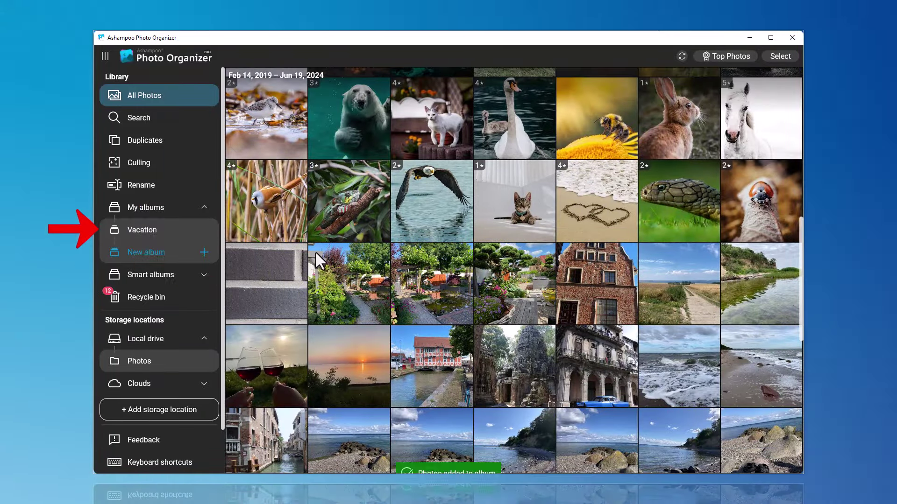
{"action": "left_click_drag", "start_coordinate": [764, 275], "coordinate": [188, 227]}
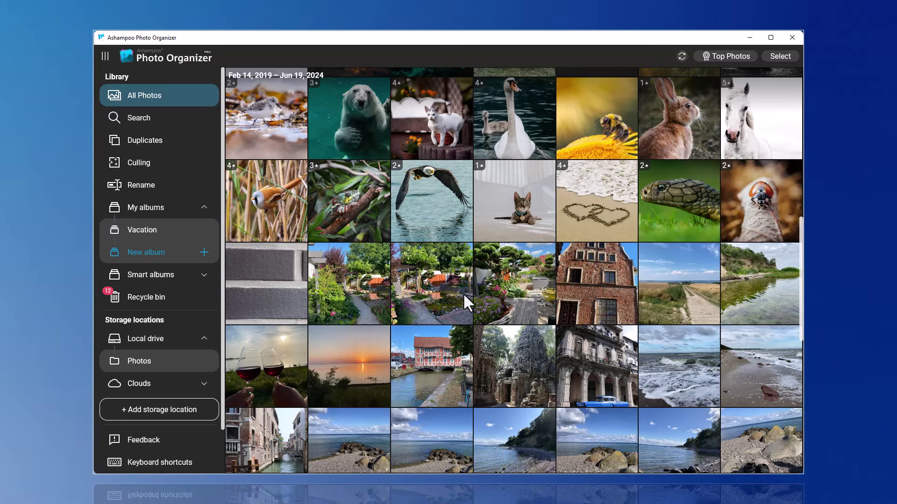
- Multi-select the crashing-waves, sandy, dune-grass and neighbouring coastal beach photos
{"action": "scroll", "coordinate": [464, 293], "scroll_direction": "down", "scroll_amount": 2}
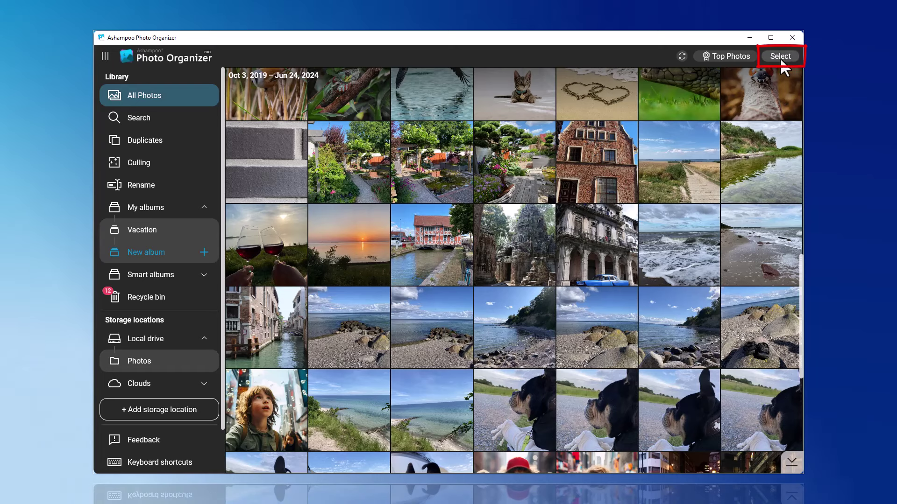
{"action": "left_click", "coordinate": [780, 56]}
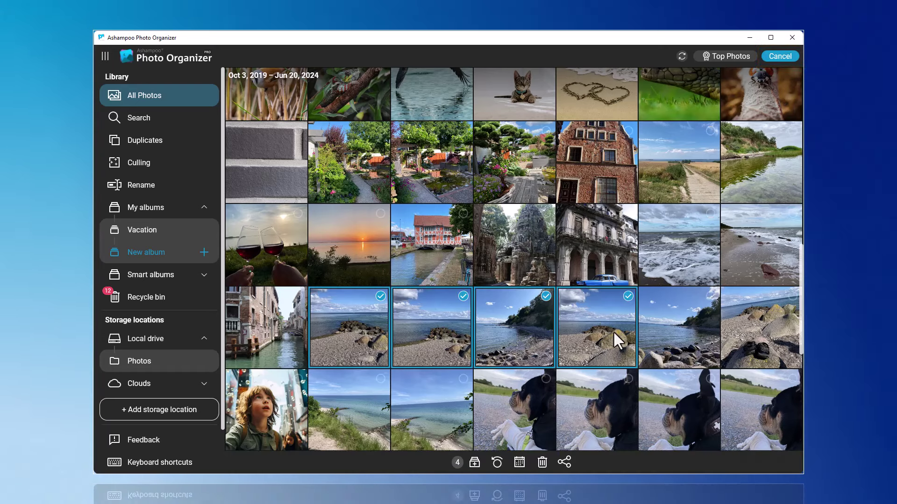
{"action": "left_click", "coordinate": [676, 248]}
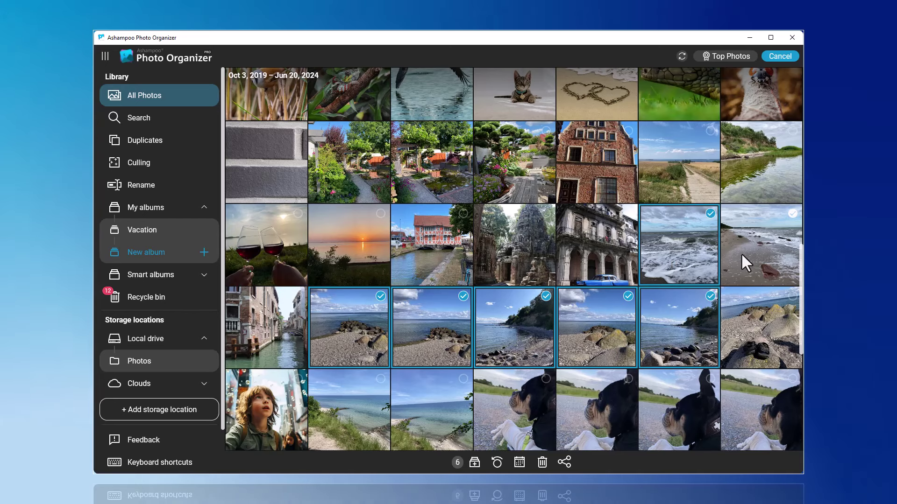
{"action": "left_click", "coordinate": [741, 253]}
{"action": "left_click", "coordinate": [428, 399]}
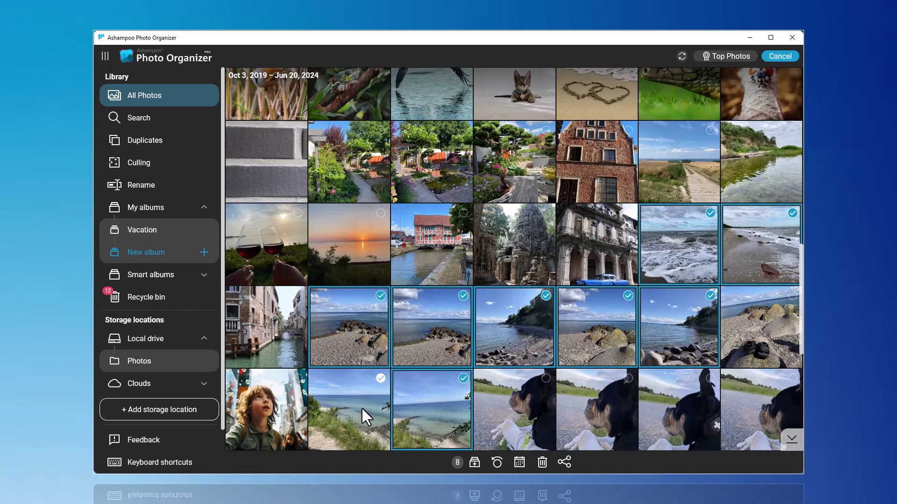
{"action": "left_click", "coordinate": [361, 408]}
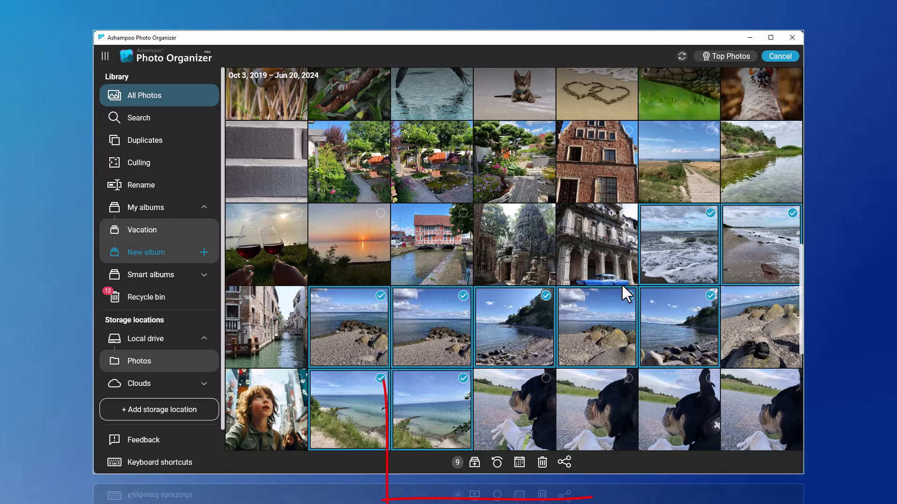
- Add the selected photos to a new album named 'Baltic Sea'
{"action": "left_click", "coordinate": [474, 463]}
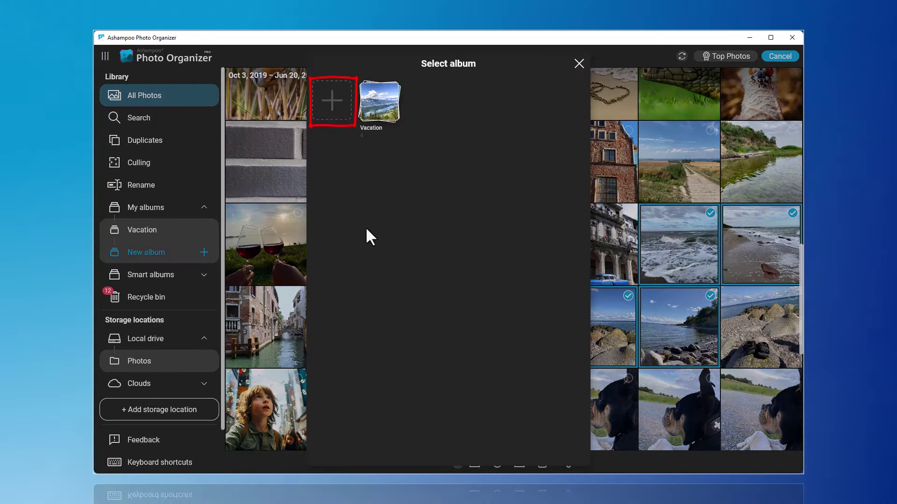
{"action": "left_click", "coordinate": [329, 102]}
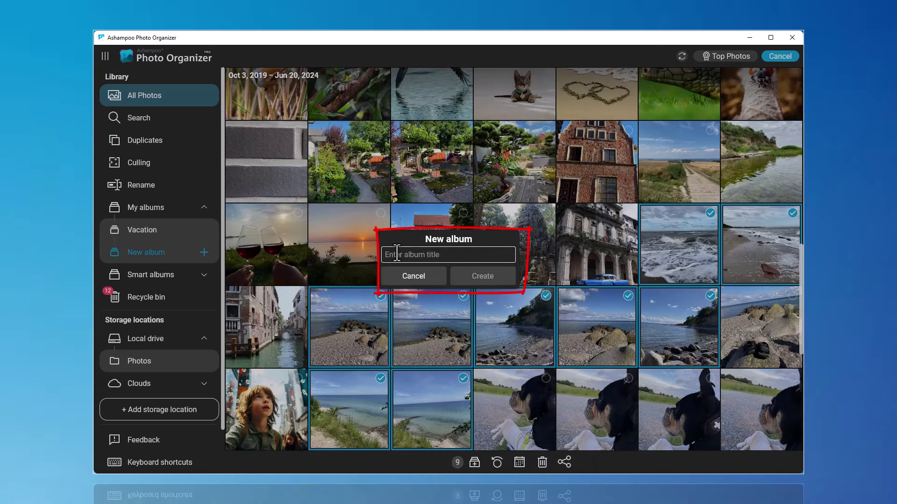
{"action": "type", "text": "Baltic Sea"}
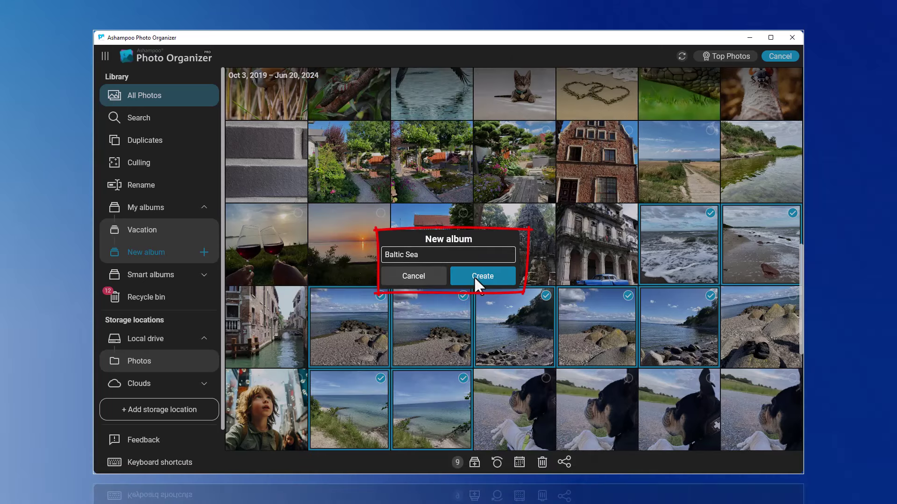
{"action": "left_click", "coordinate": [475, 274]}
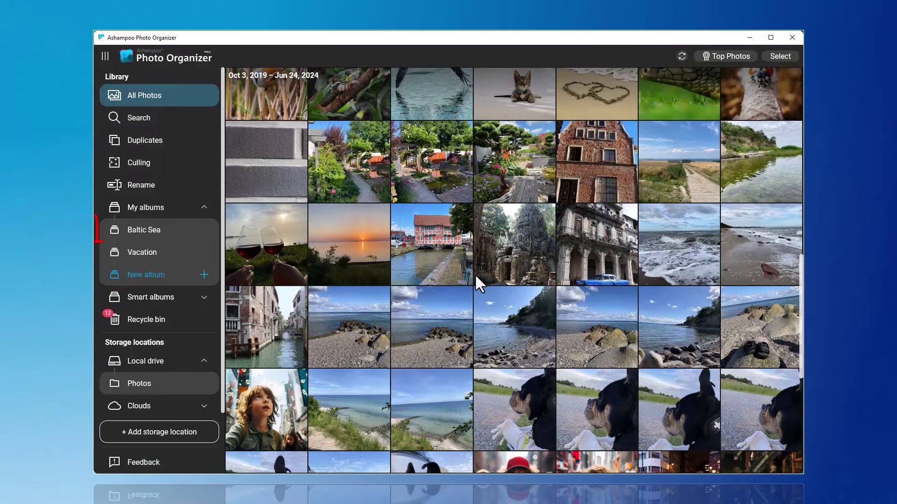
{"action": "left_click", "coordinate": [153, 237]}
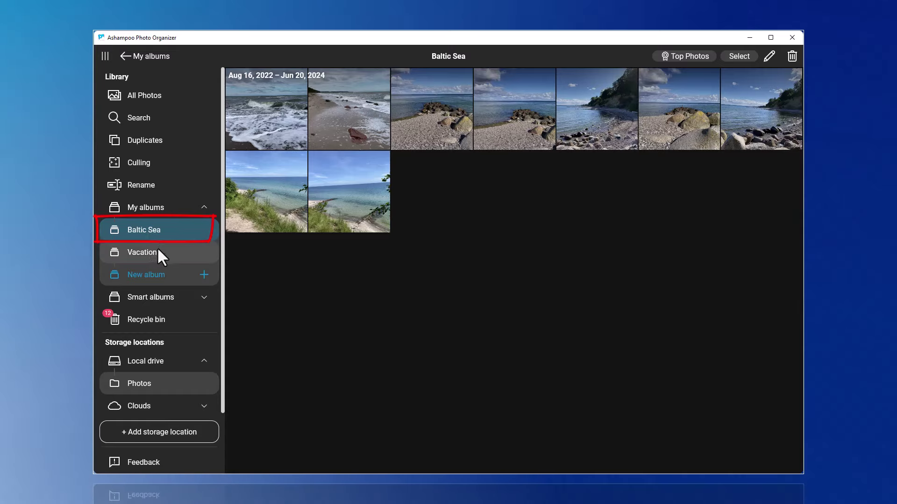
{"action": "left_click", "coordinate": [156, 248]}
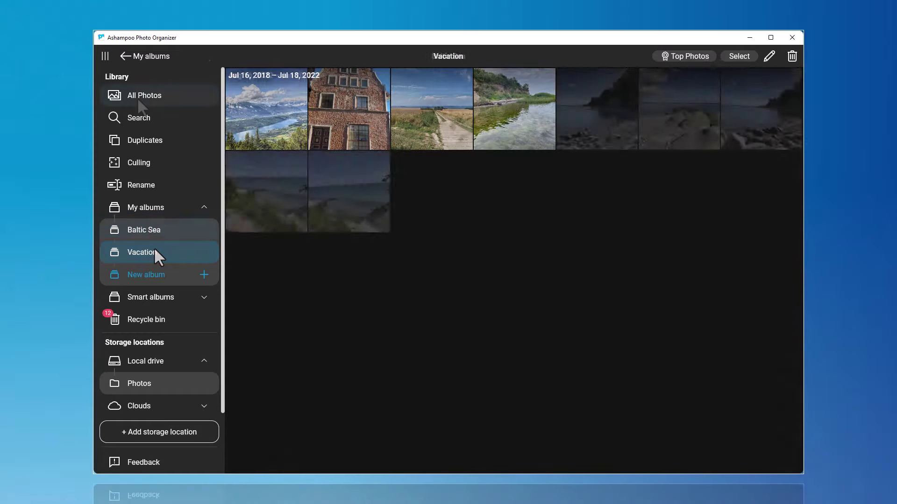